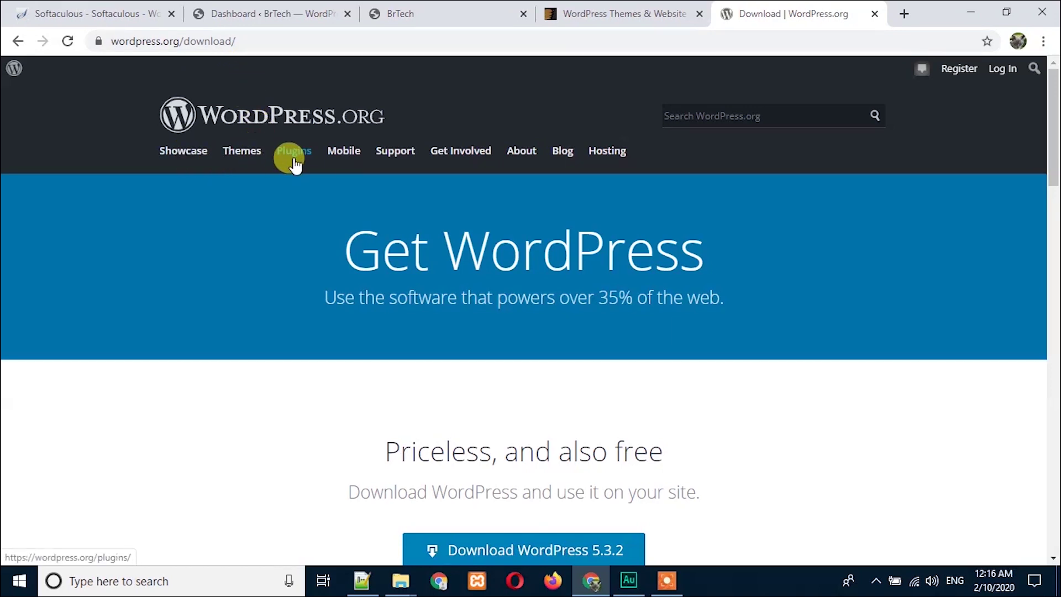
- Open the WordPress.org theme directory and look through the featured free themes
left_click(241, 157)
scroll(330, 213, "down", 3)
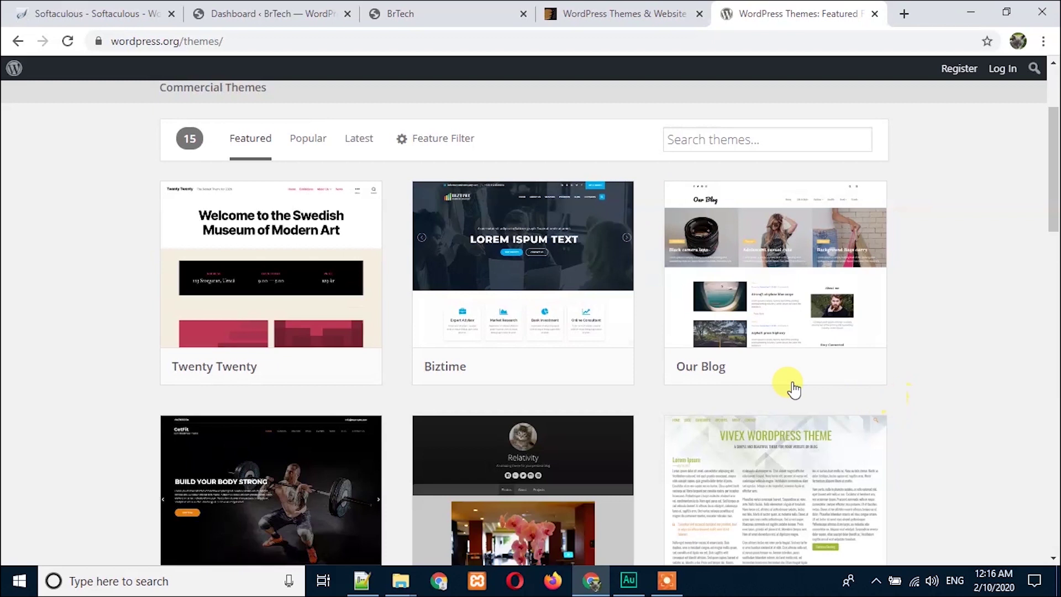
scroll(349, 241, "up", 3)
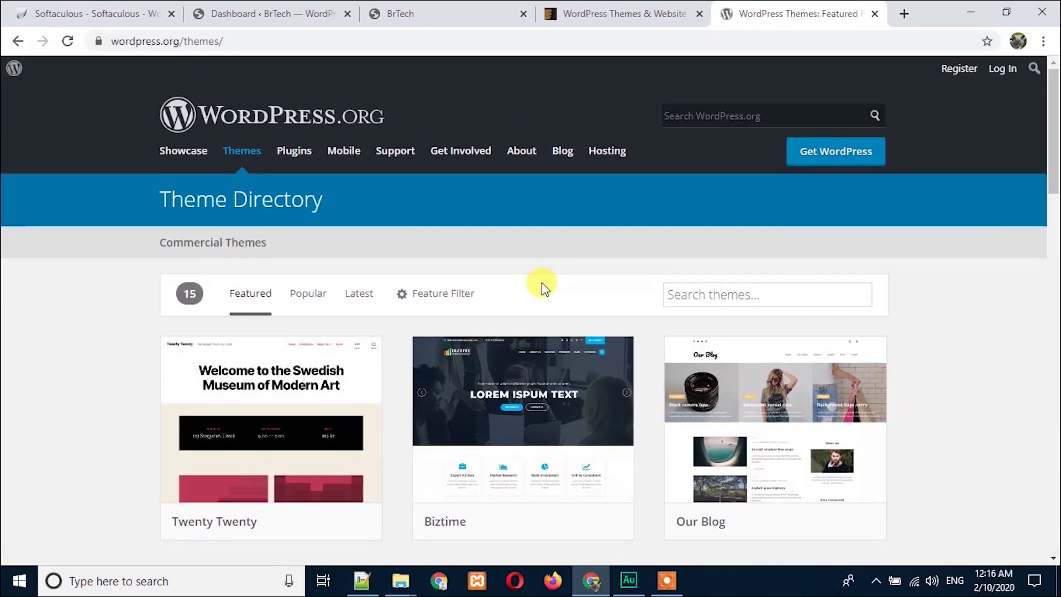
scroll(497, 360, "down", 2)
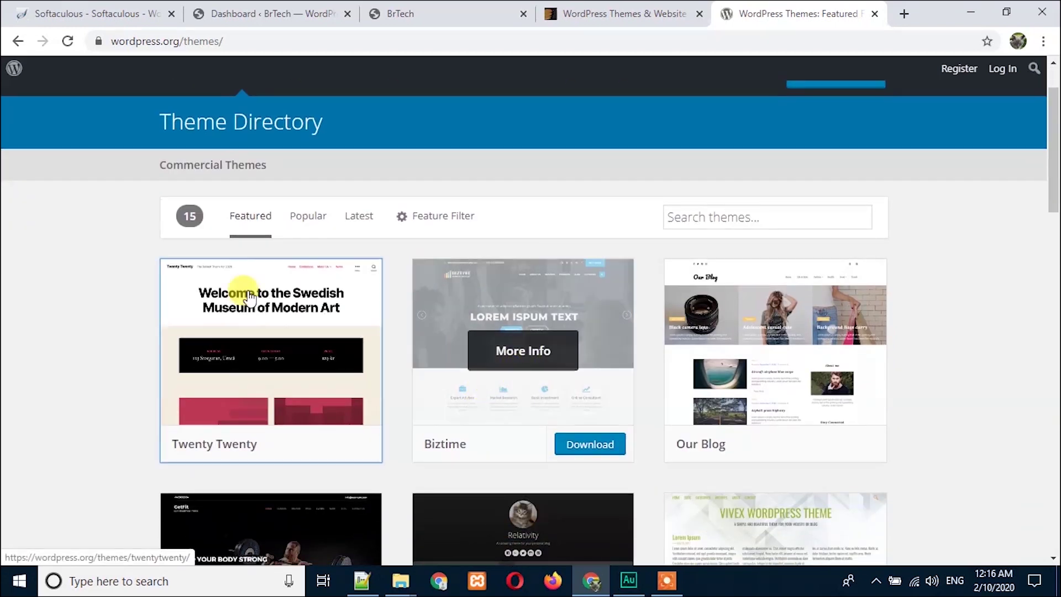
scroll(763, 373, "down", 3)
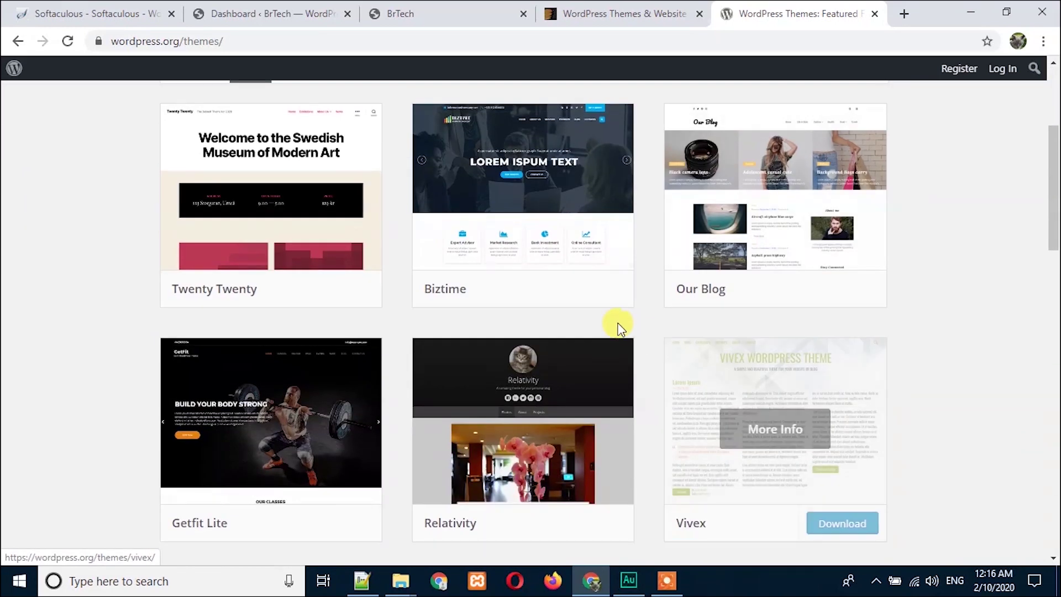
scroll(522, 269, "up", 4)
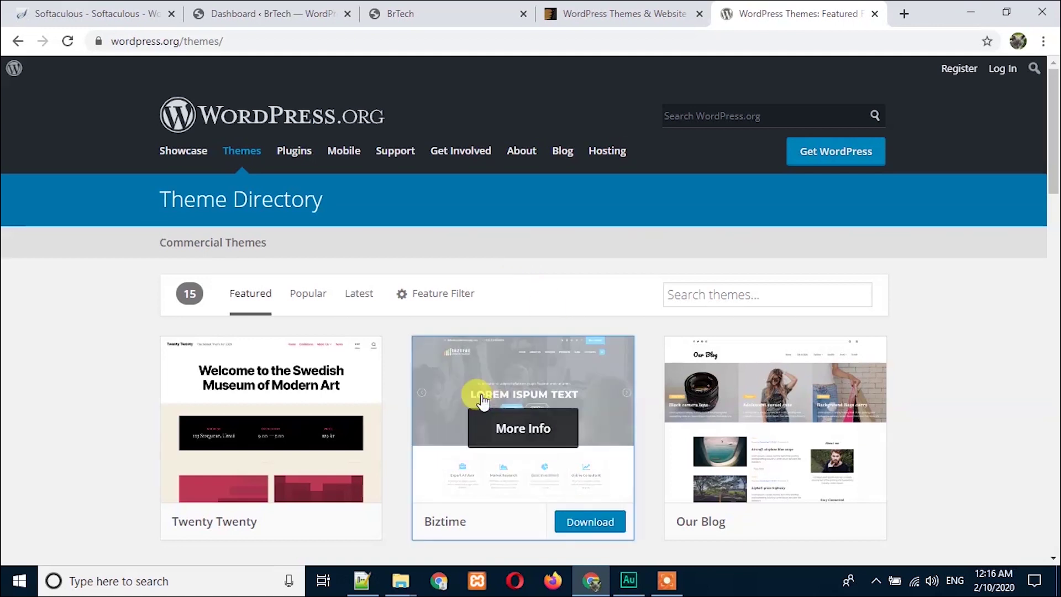
- Browse the WordPress theme category on ThemeForest, including its weekly bestsellers, and compare it with the WordPress.org theme directory
left_click(618, 13)
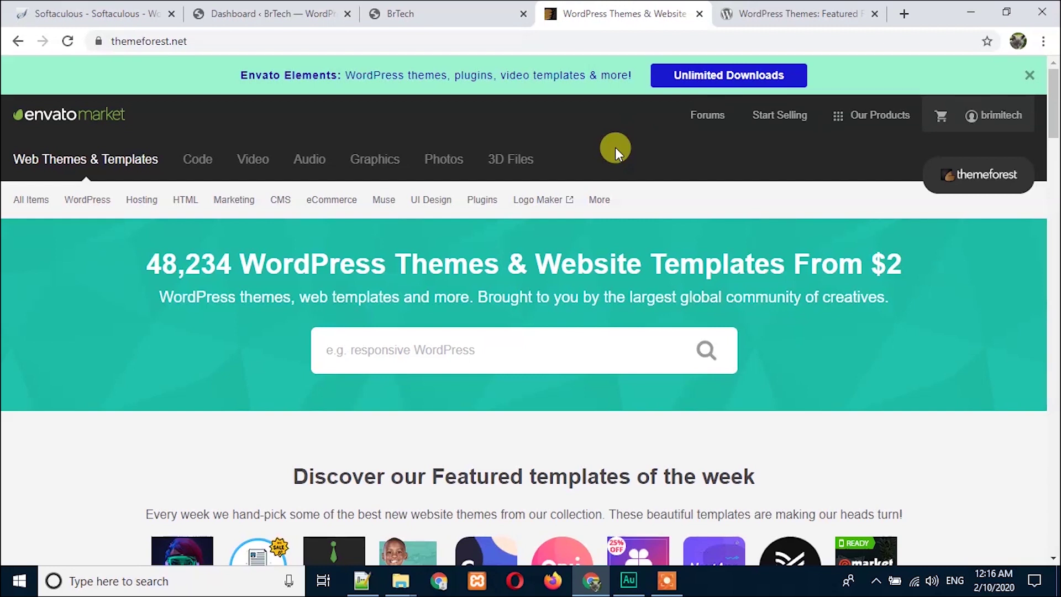
scroll(605, 164, "down", 4)
scroll(394, 190, "up", 4)
left_click(89, 205)
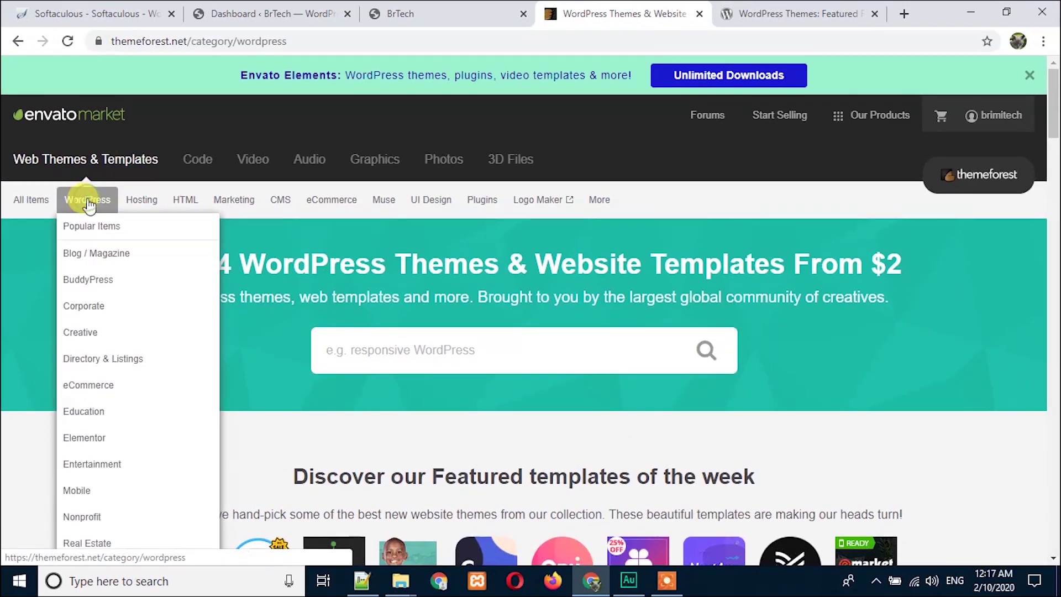
scroll(358, 227, "down", 3)
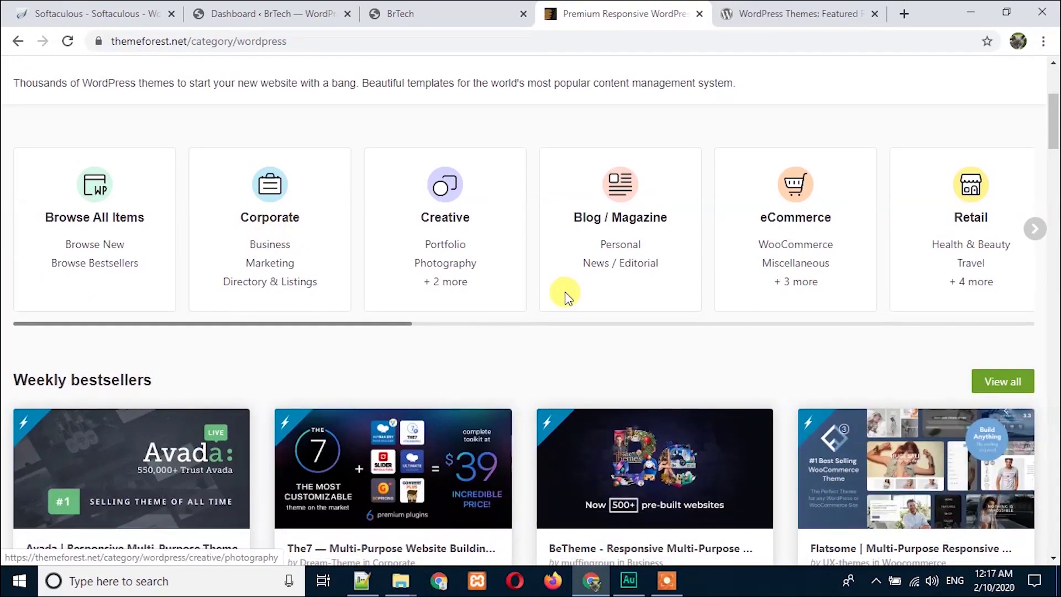
scroll(563, 293, "down", 4)
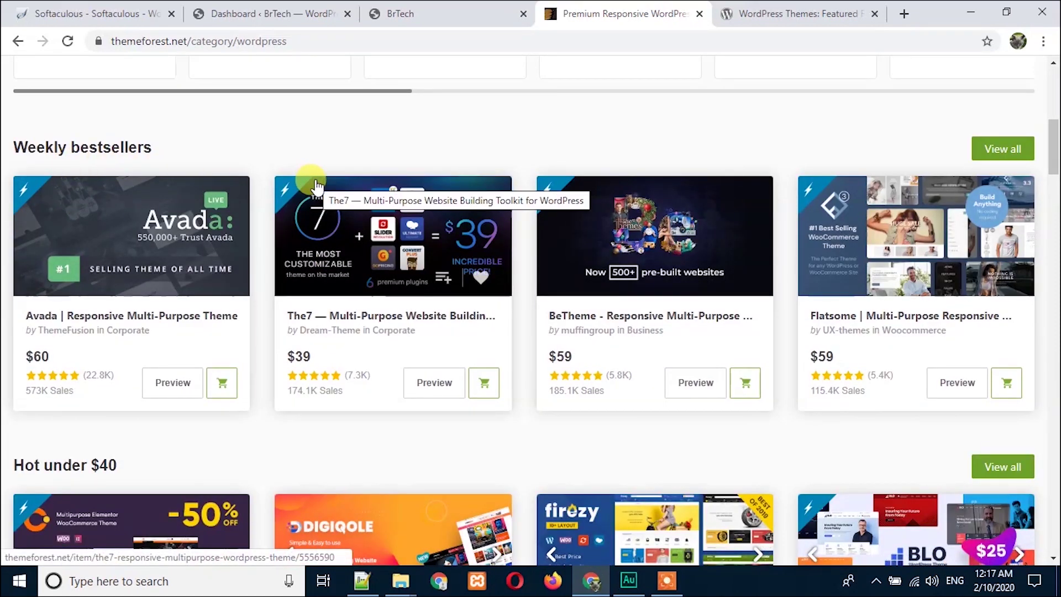
scroll(303, 143, "up", 5)
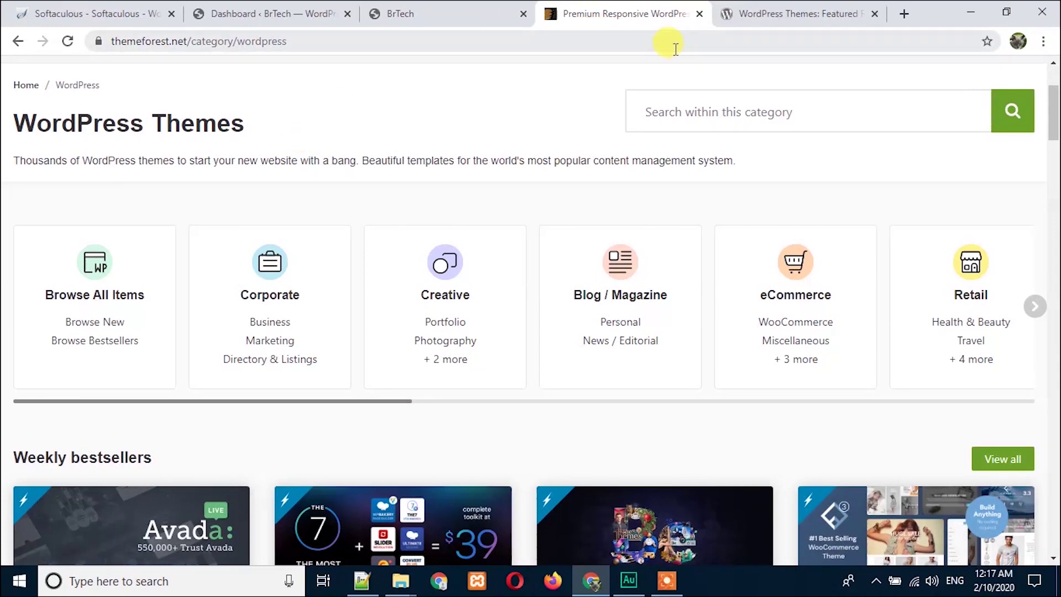
scroll(512, 111, "up", 3)
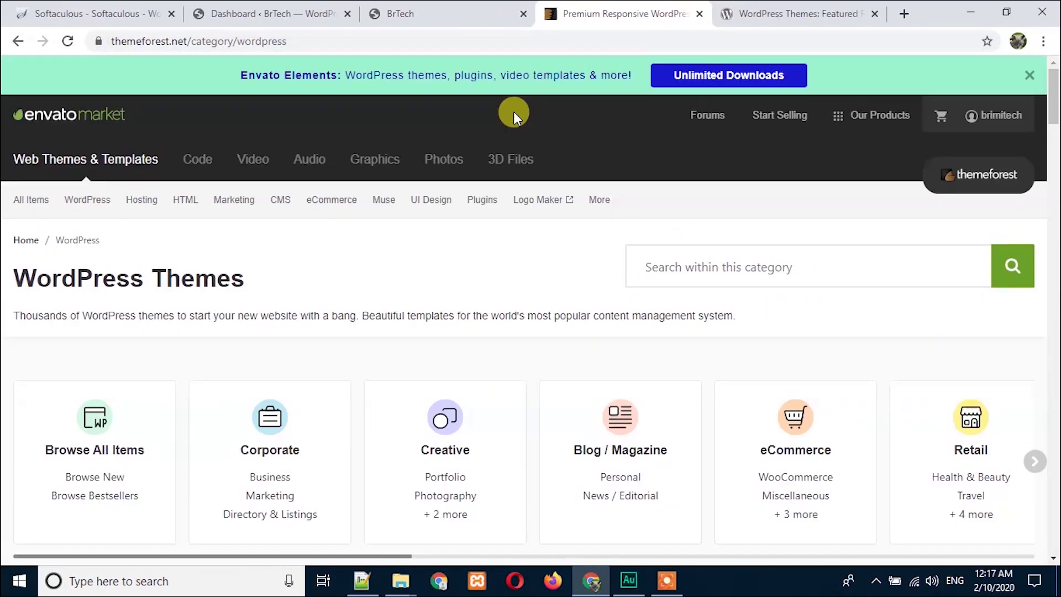
left_click(789, 13)
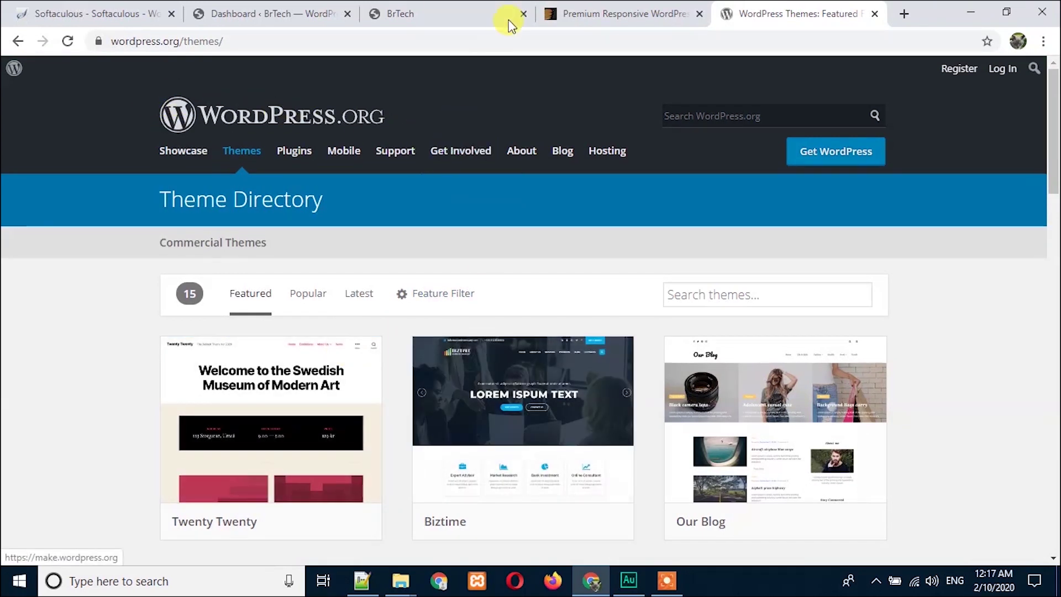
left_click(581, 10)
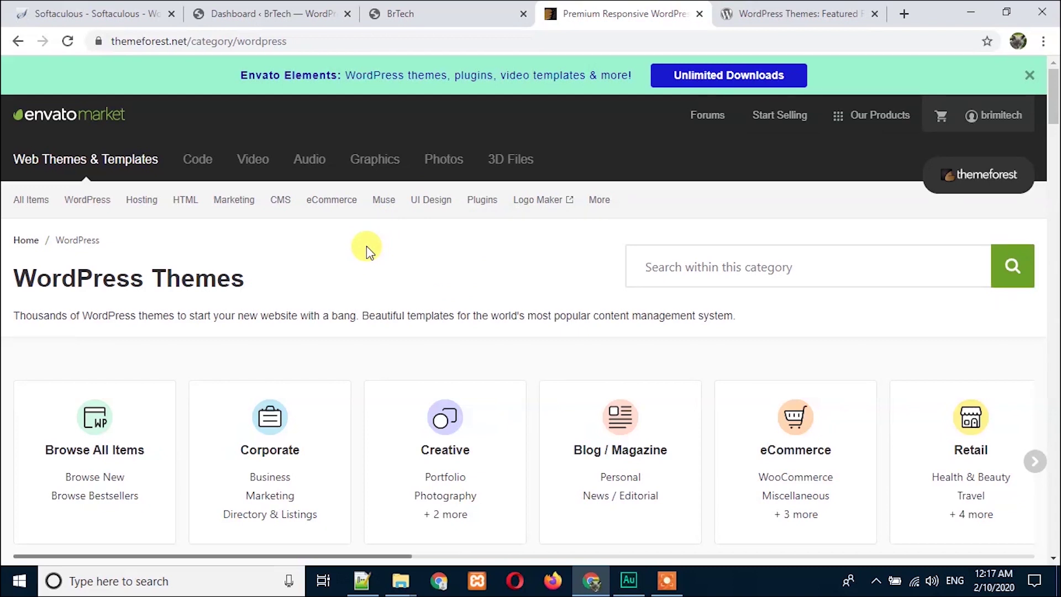
- Switch to the BrTech site's WordPress dashboard and open the Themes page under Appearance
left_click(291, 8)
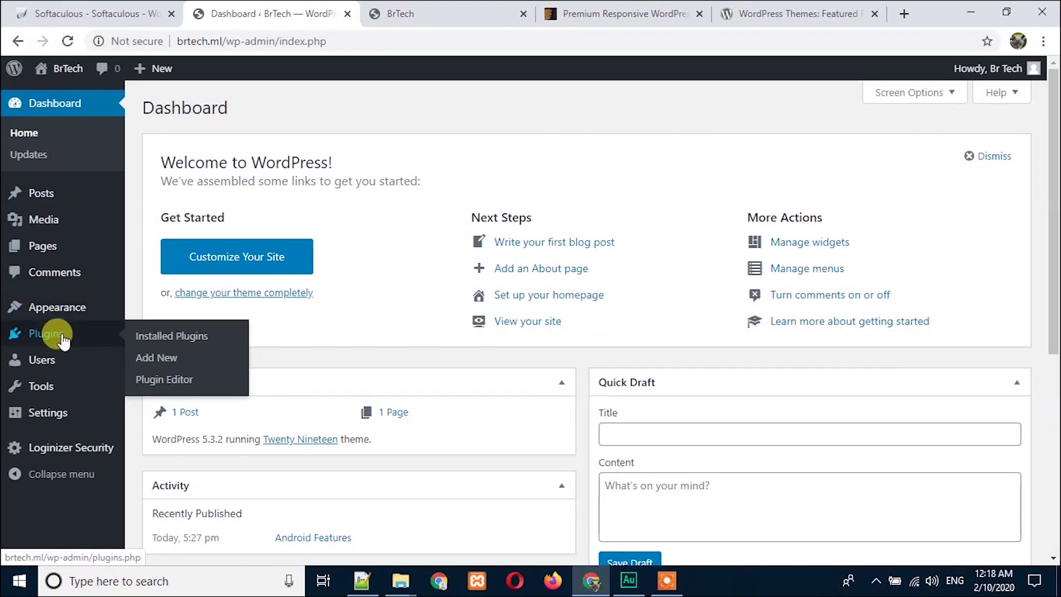
mouse_move(66, 313)
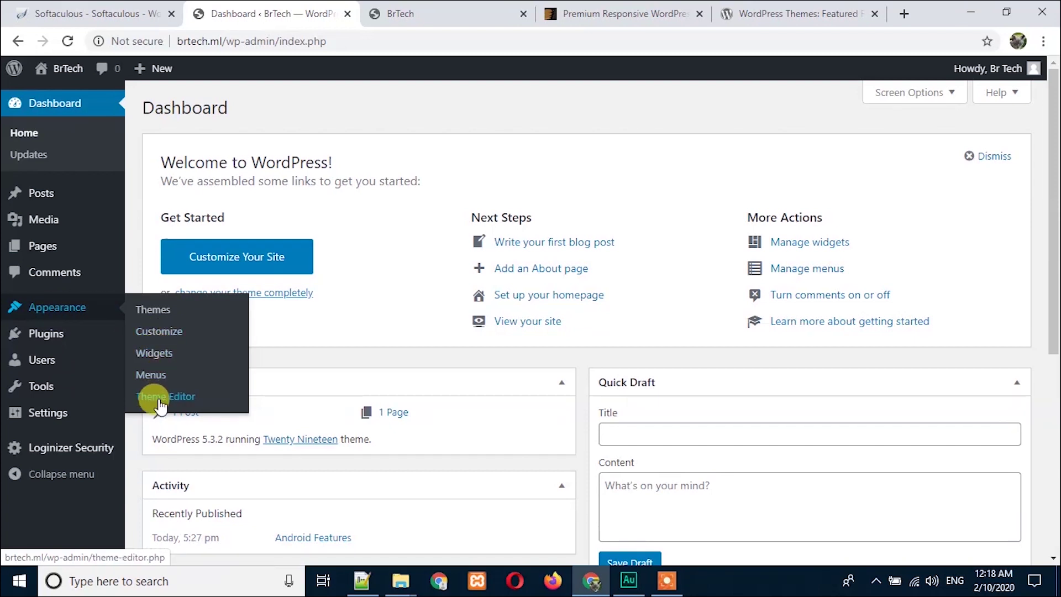
left_click(156, 318)
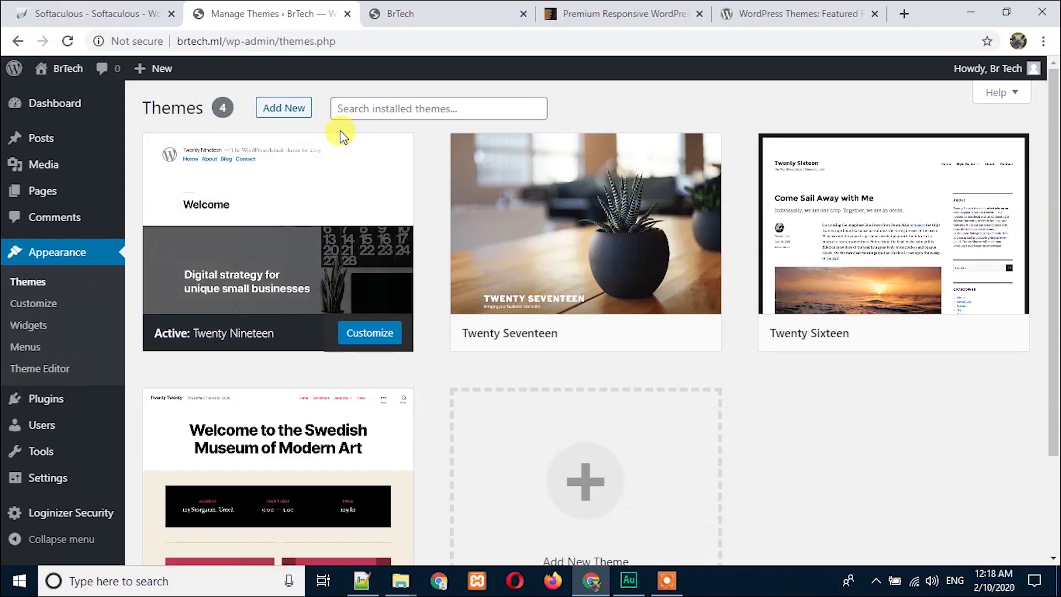
- Review the themes installed on the site and the options offered for each of them
mouse_move(267, 218)
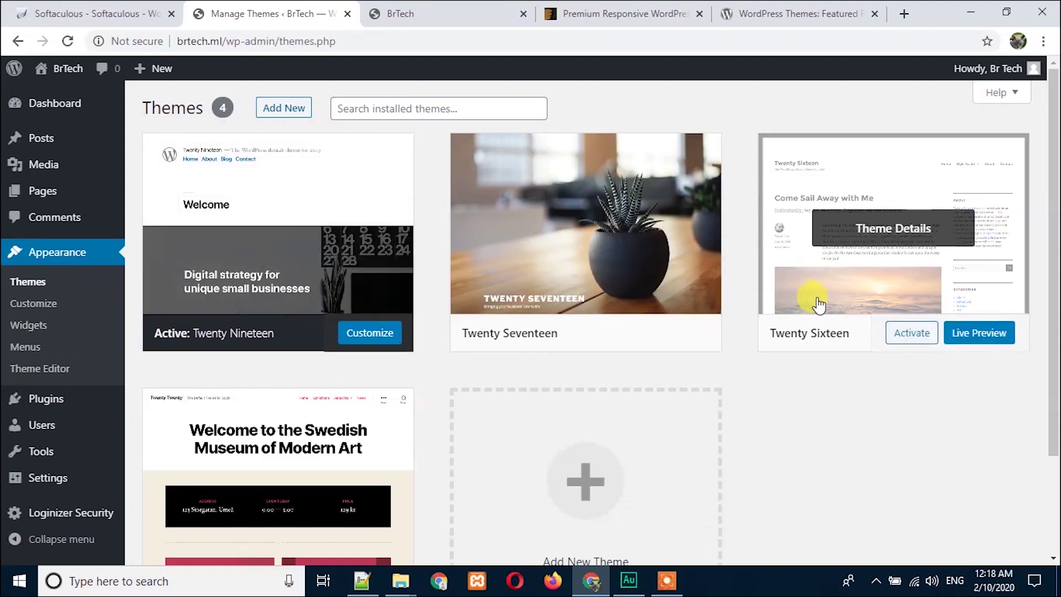
scroll(794, 313, "down", 2)
mouse_move(345, 335)
scroll(345, 334, "up", 2)
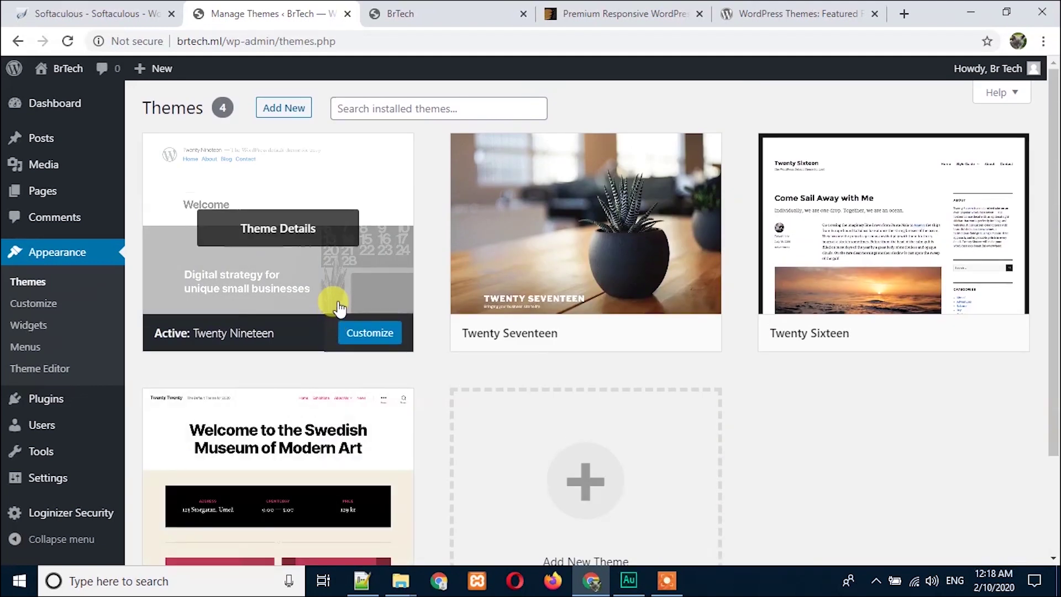
scroll(324, 262, "down", 2)
scroll(280, 356, "up", 3)
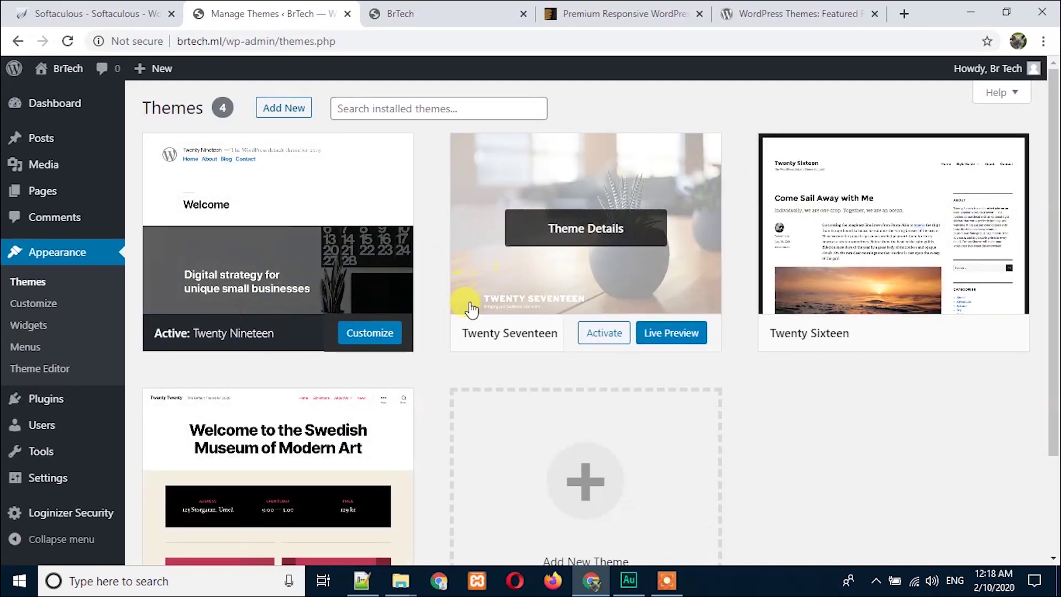
scroll(462, 326, "down", 2)
scroll(431, 350, "up", 2)
- Delete the Twenty Sixteen theme from its theme details
left_click(883, 229)
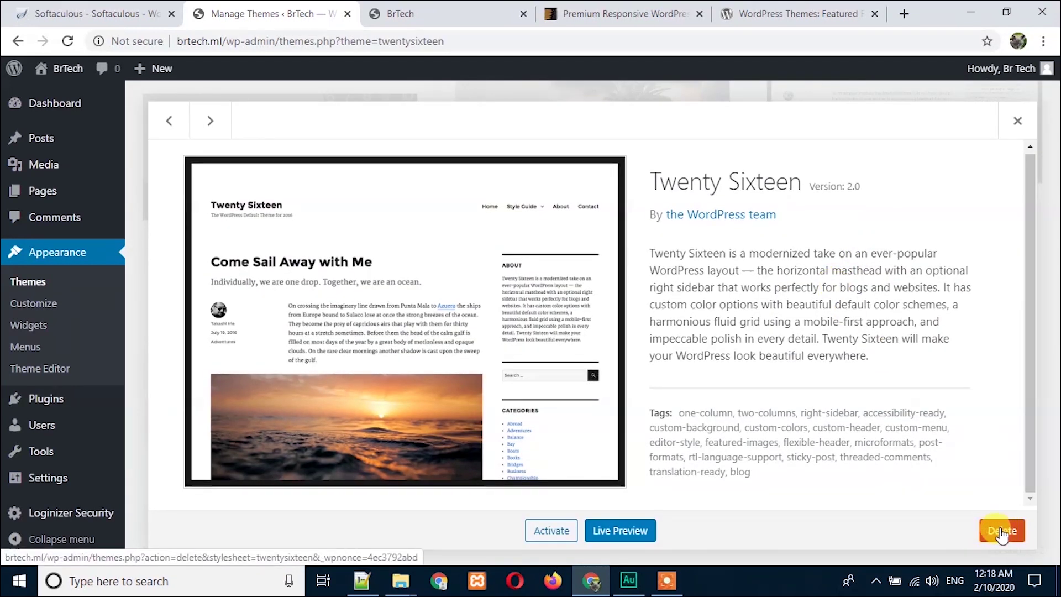
left_click(1002, 533)
left_click(611, 162)
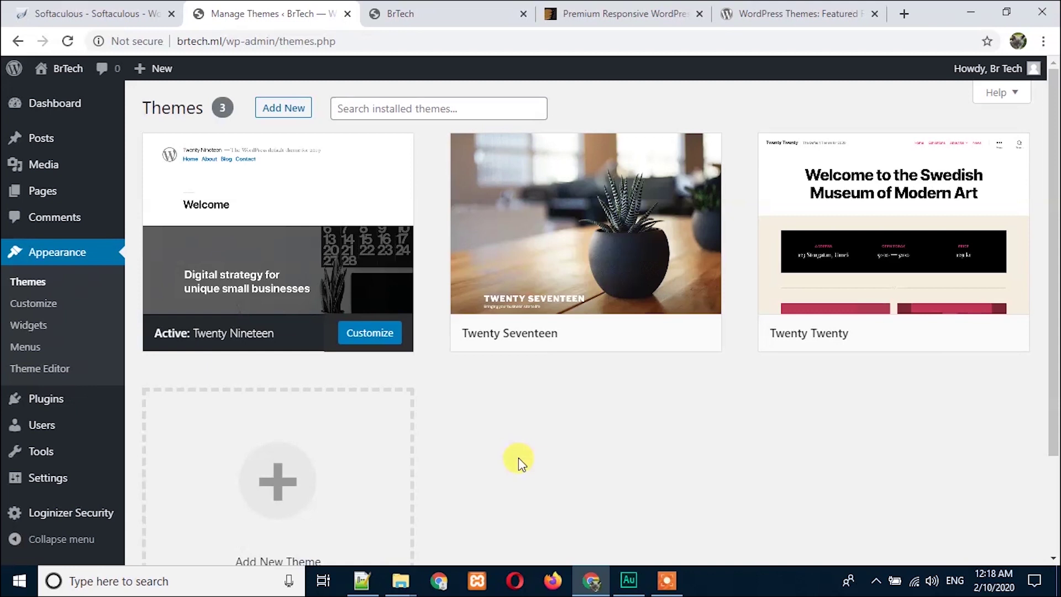
- Start adding a new theme and look through the complete list of featured themes
left_click(287, 108)
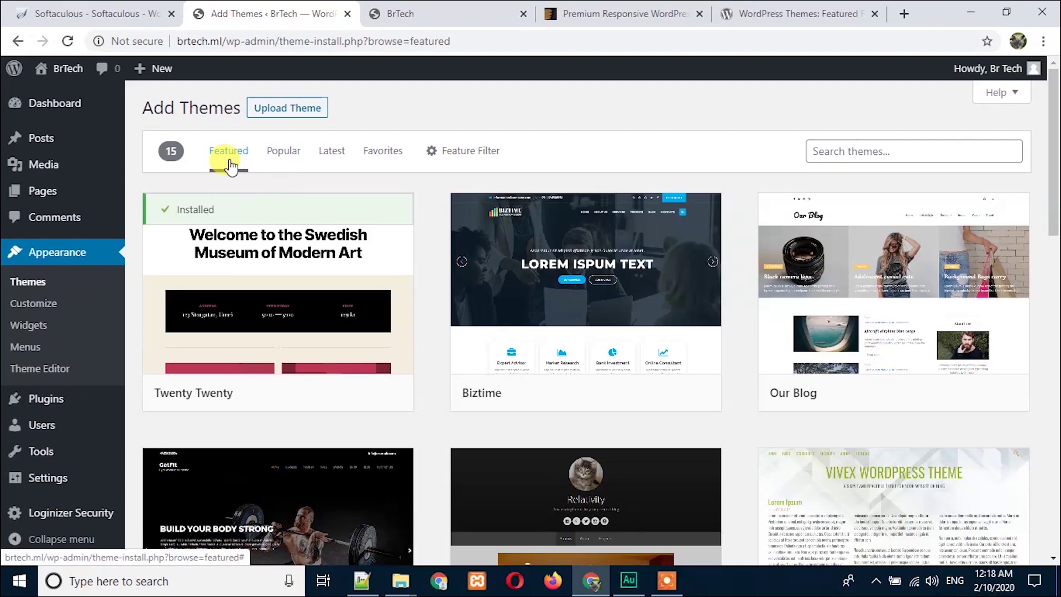
scroll(712, 392, "down", 3)
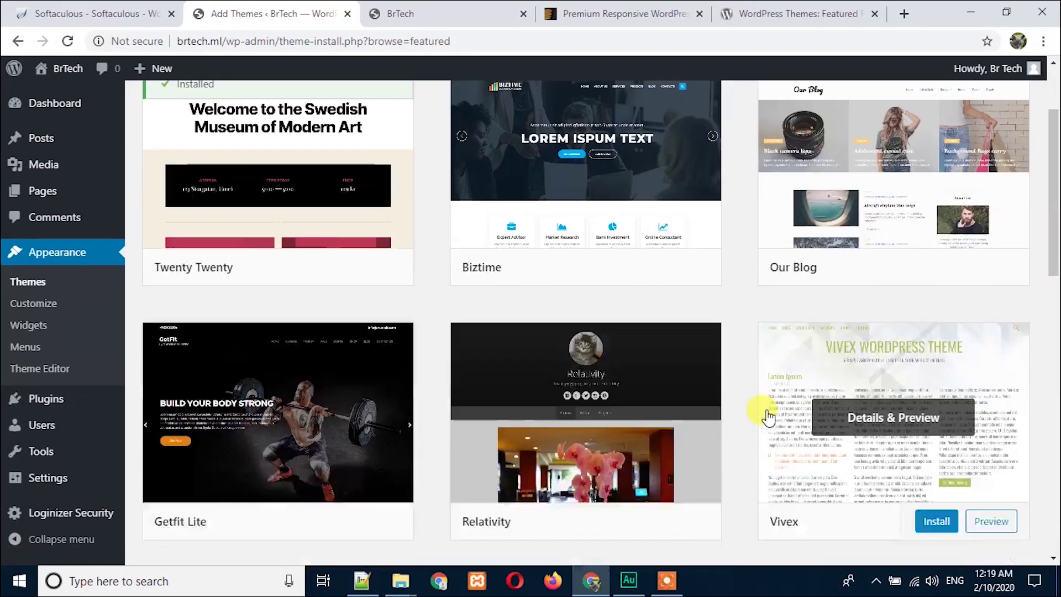
scroll(718, 407, "down", 6)
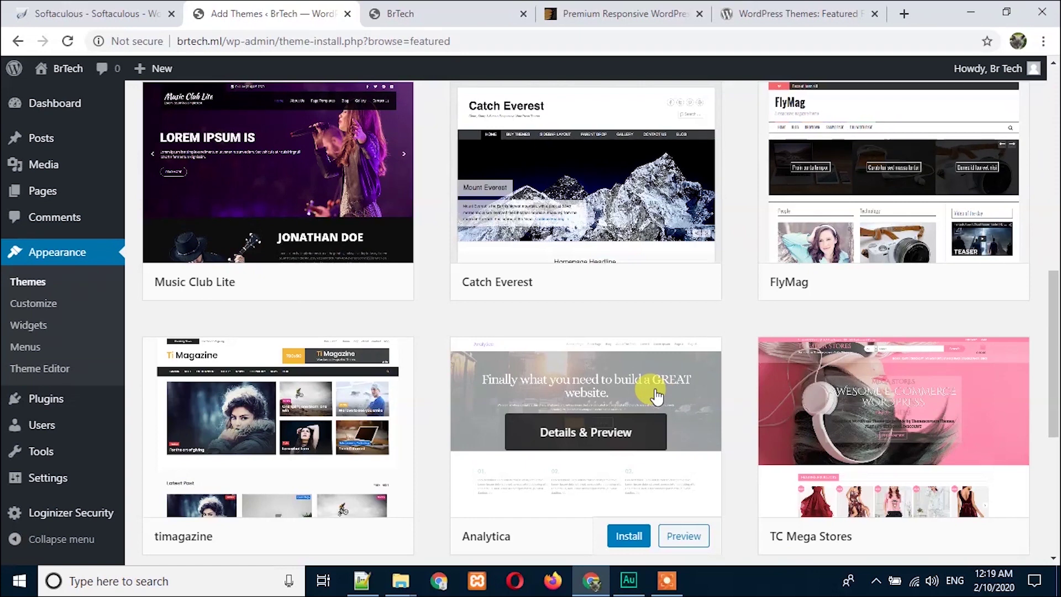
scroll(657, 395, "down", 5)
scroll(656, 395, "up", 15)
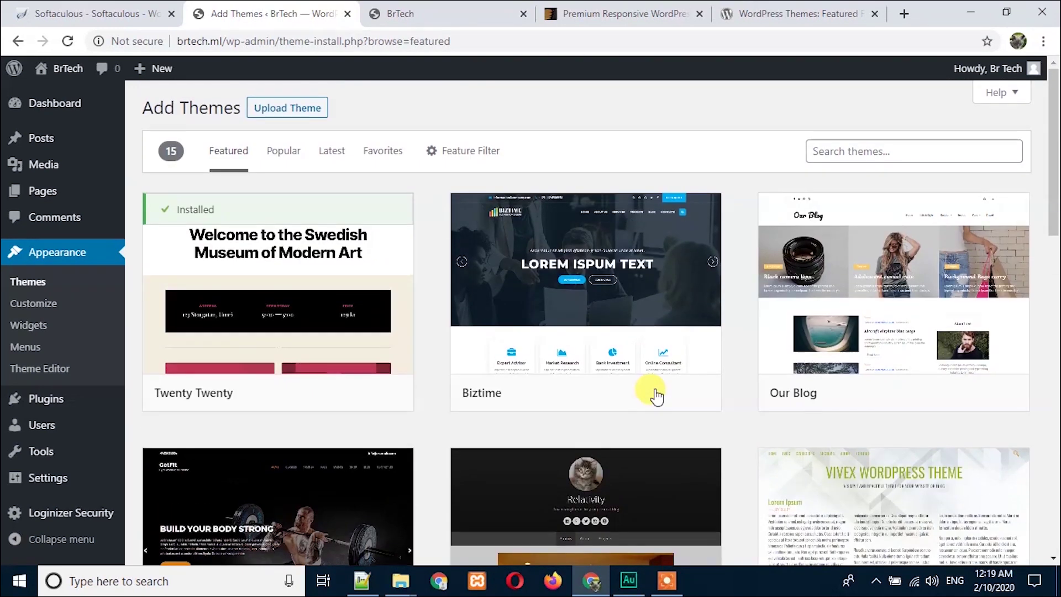
- Show the popular themes and browse the first rows, including Astra, Hello Elementor and OceanWP
left_click(285, 158)
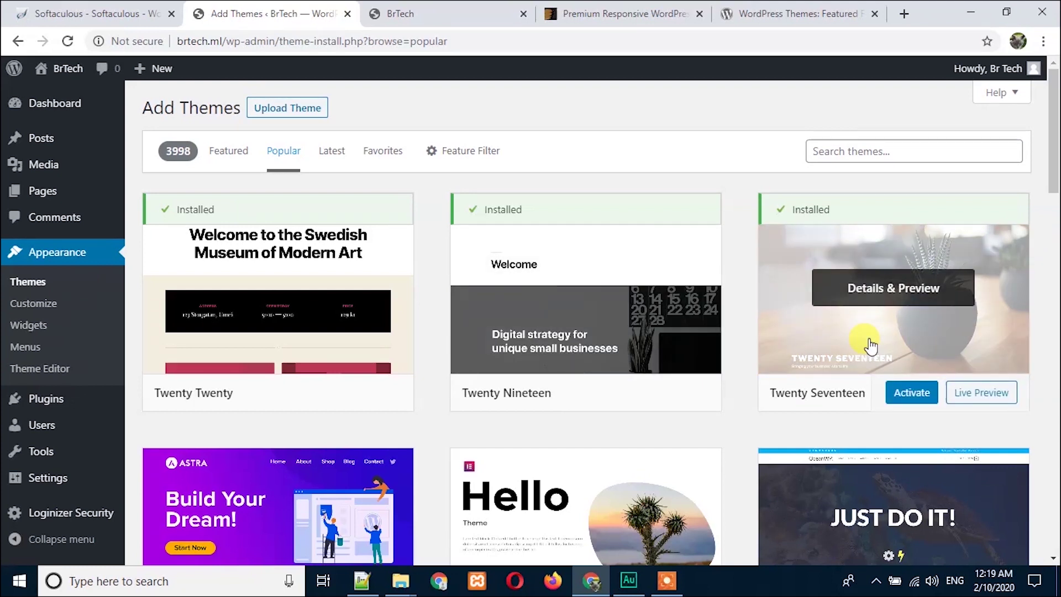
scroll(870, 345, "down", 3)
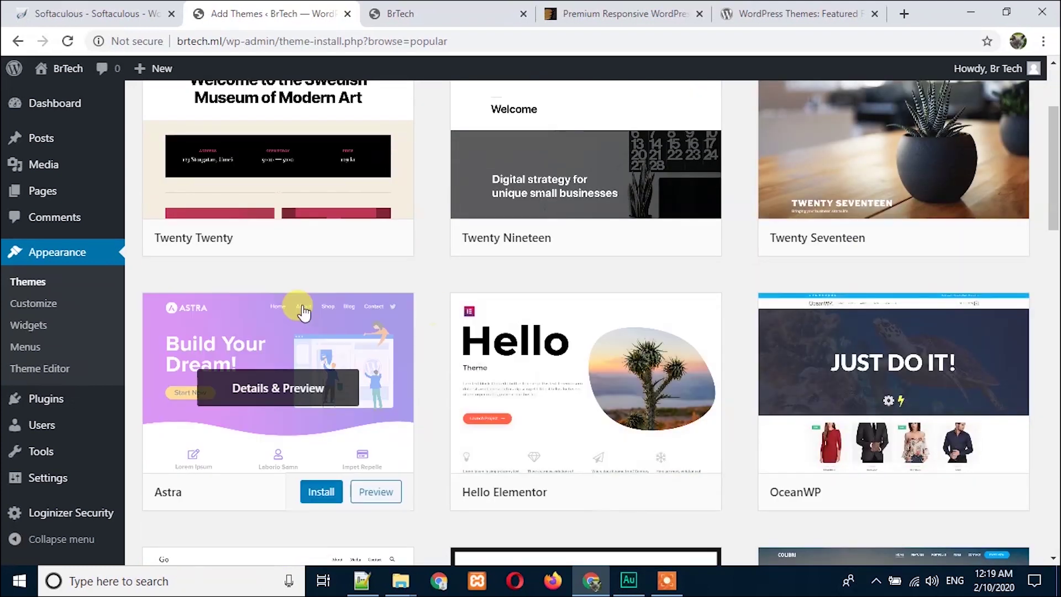
scroll(298, 309, "down", 3)
scroll(695, 376, "up", 5)
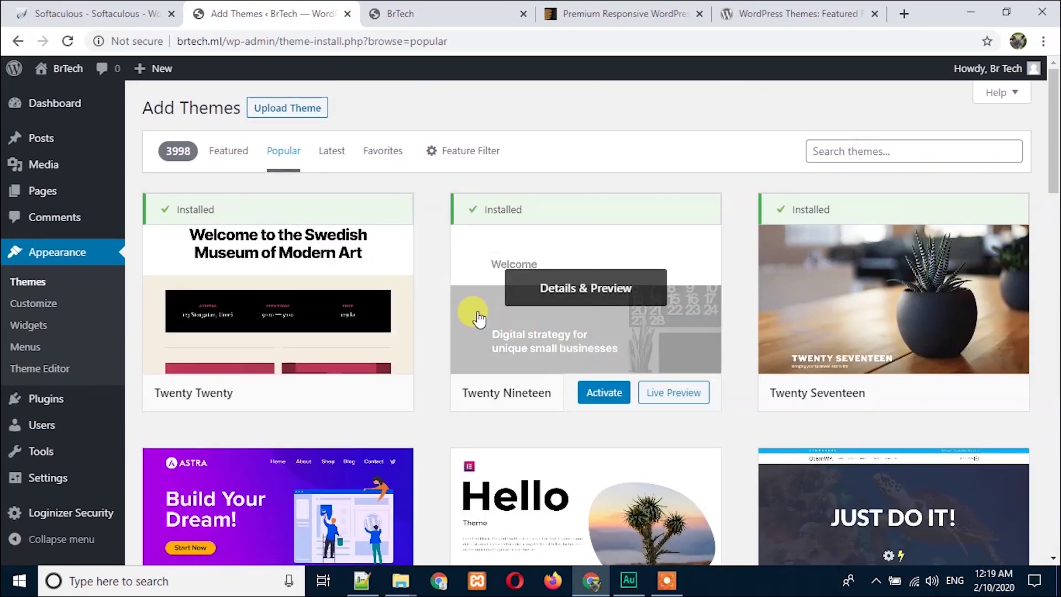
- Show the latest themes and check the install and preview options of SkyWP and Ultra Lite
left_click(335, 152)
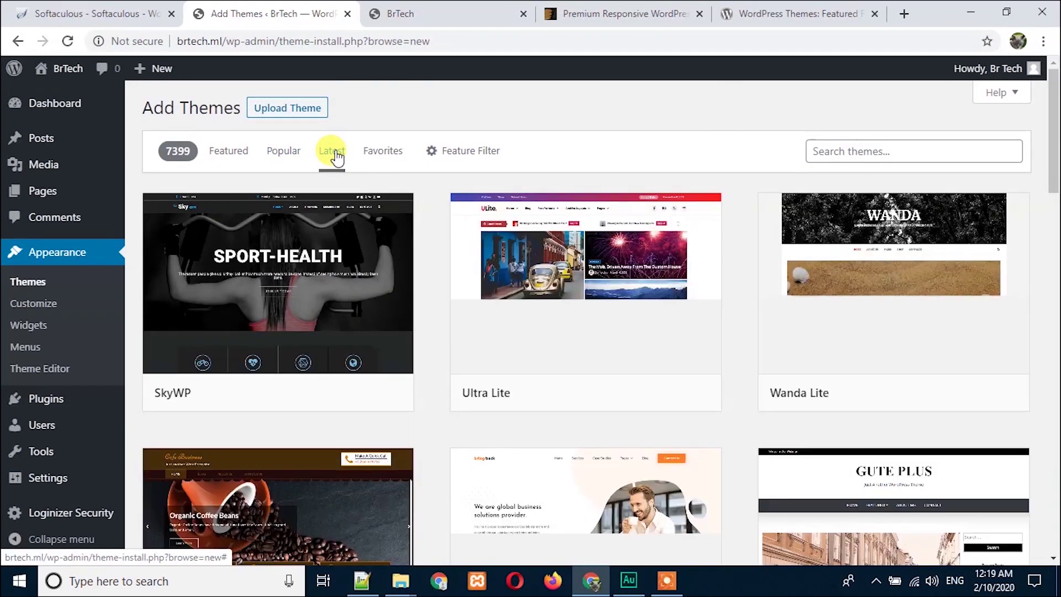
mouse_move(315, 284)
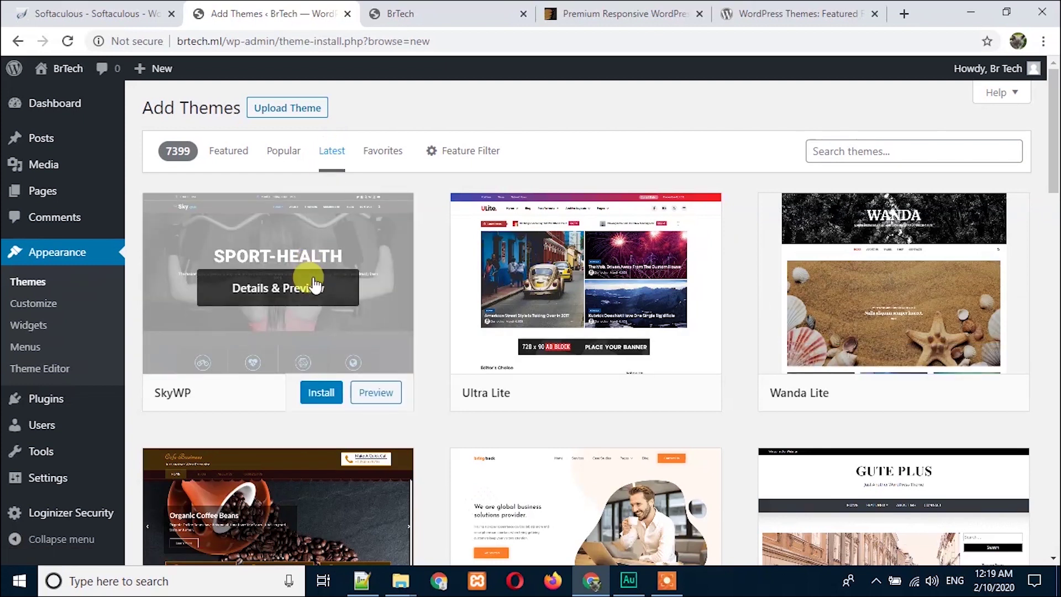
mouse_move(638, 324)
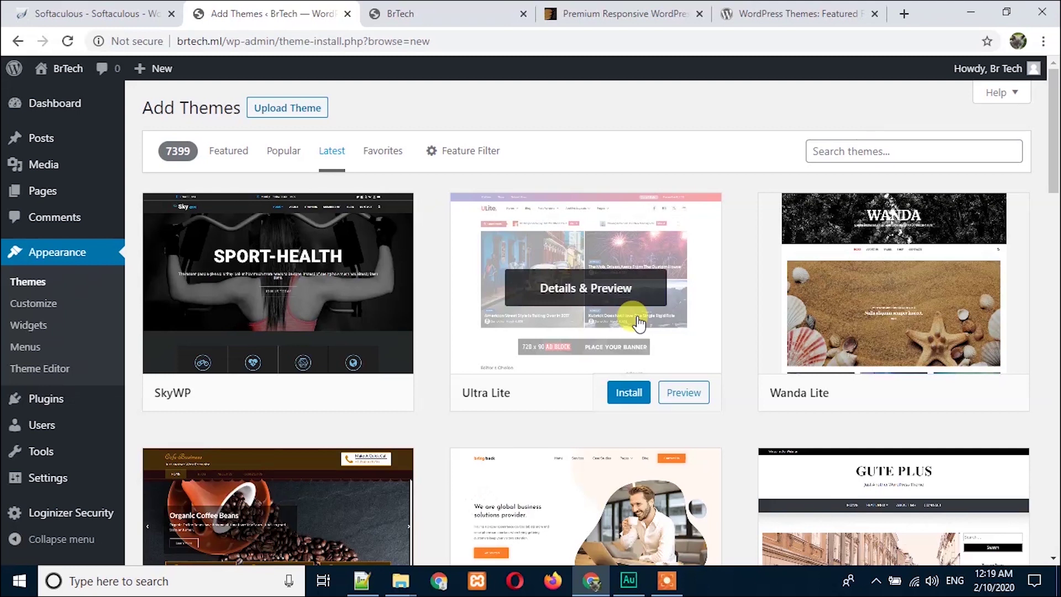
mouse_move(248, 303)
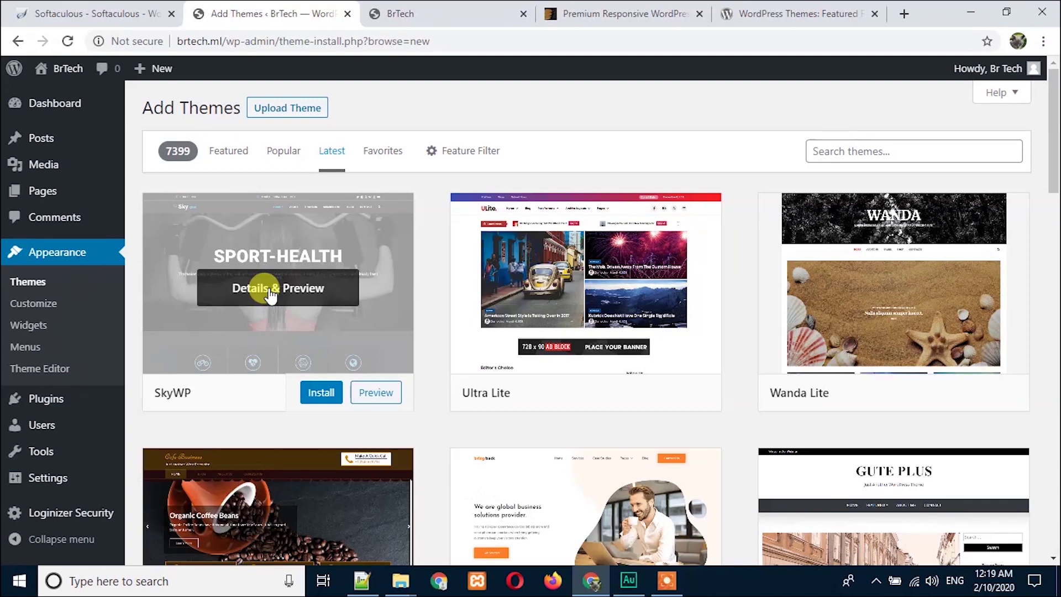
- Check the Favorites theme view and return to the popular themes
left_click(382, 162)
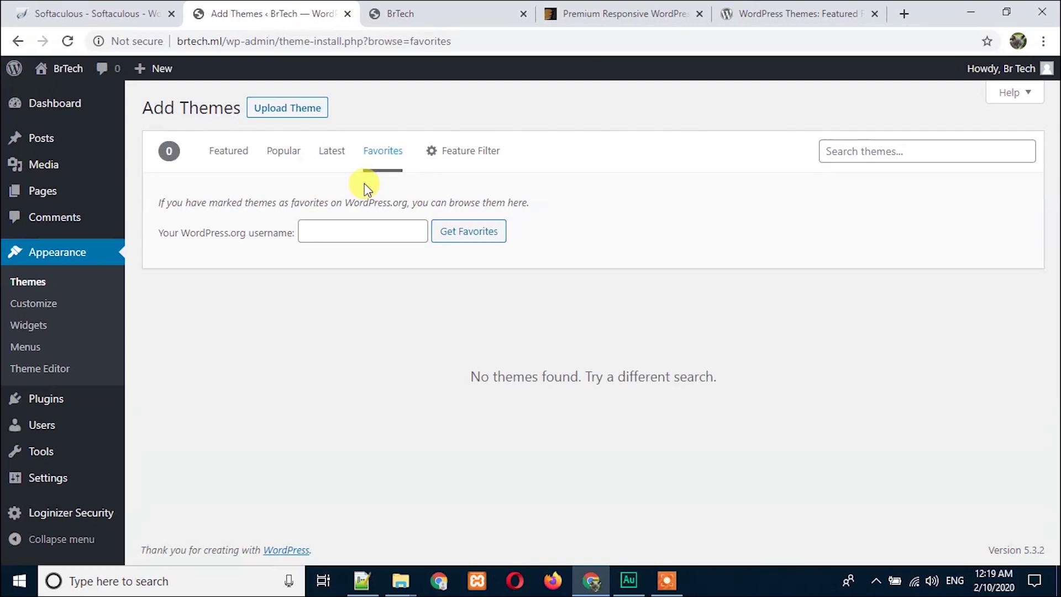
left_click(281, 162)
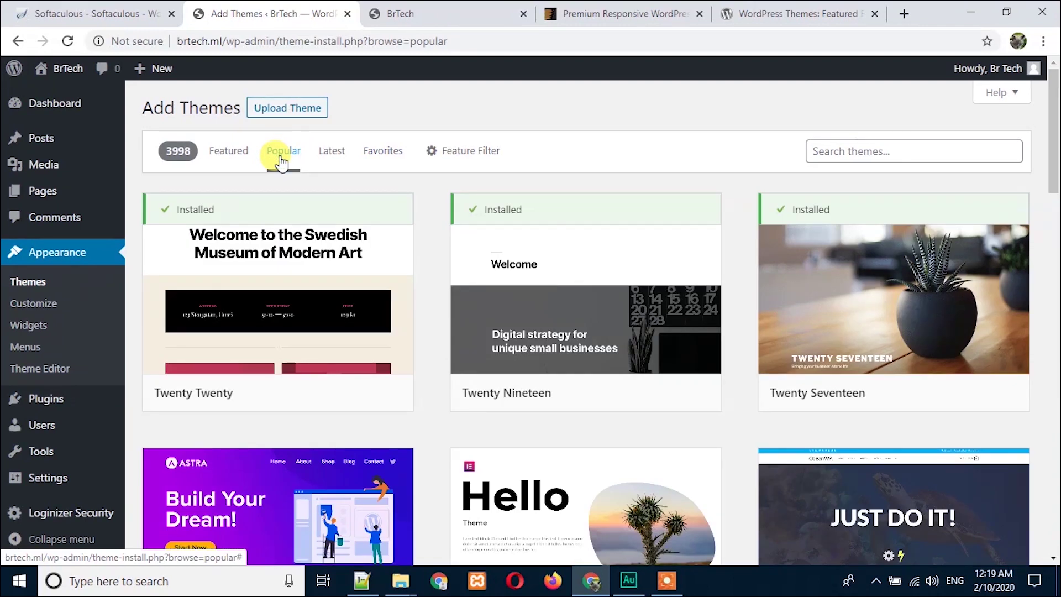
mouse_move(335, 225)
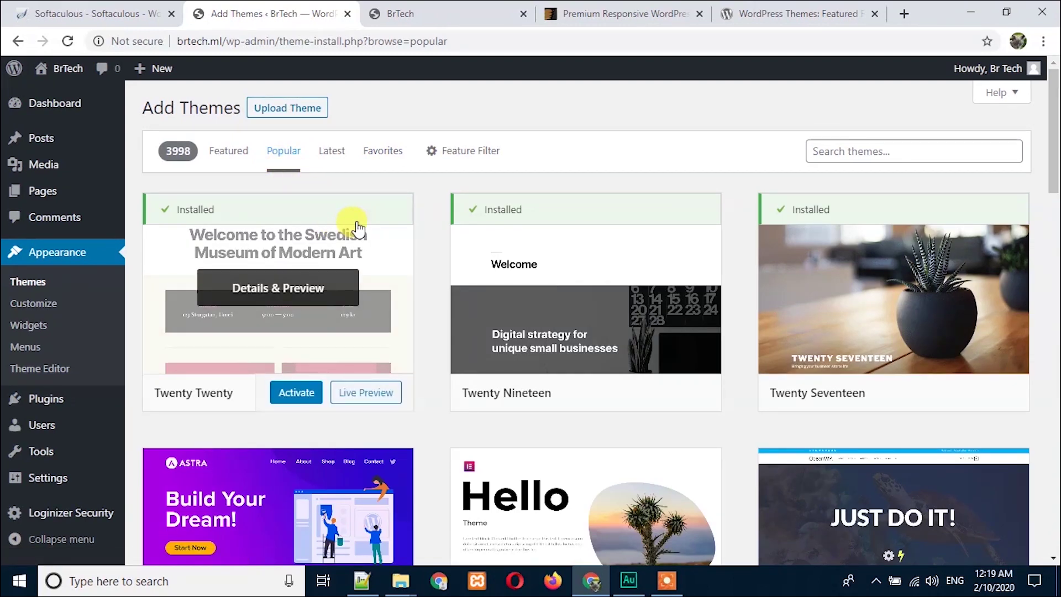
- Browse the popular themes and compare the options for installed themes with those for Astra, Hello Elementor and OceanWP
scroll(353, 232, "down", 3)
scroll(357, 263, "down", 3)
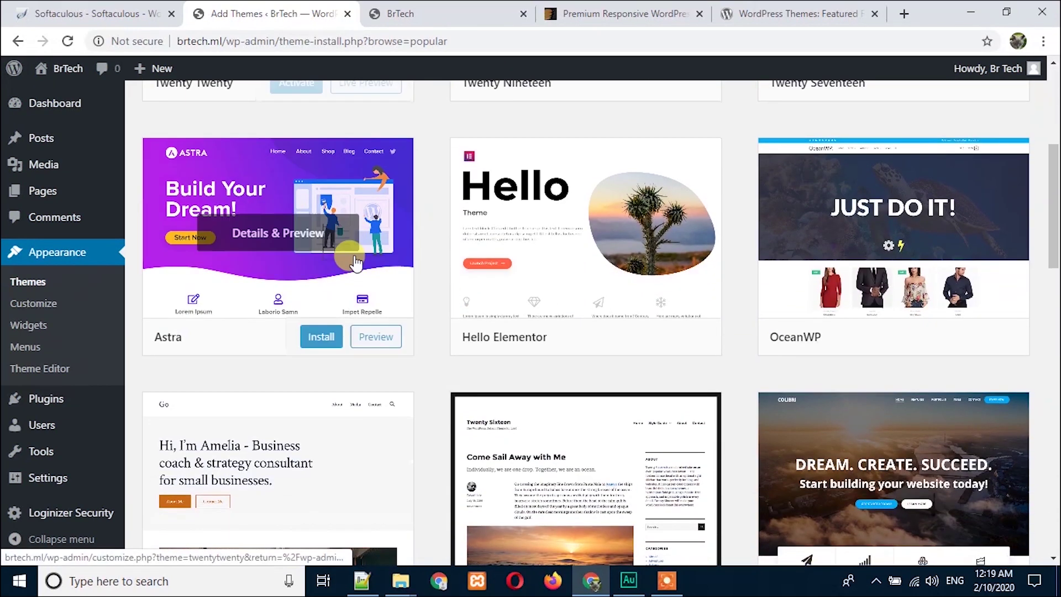
mouse_move(917, 326)
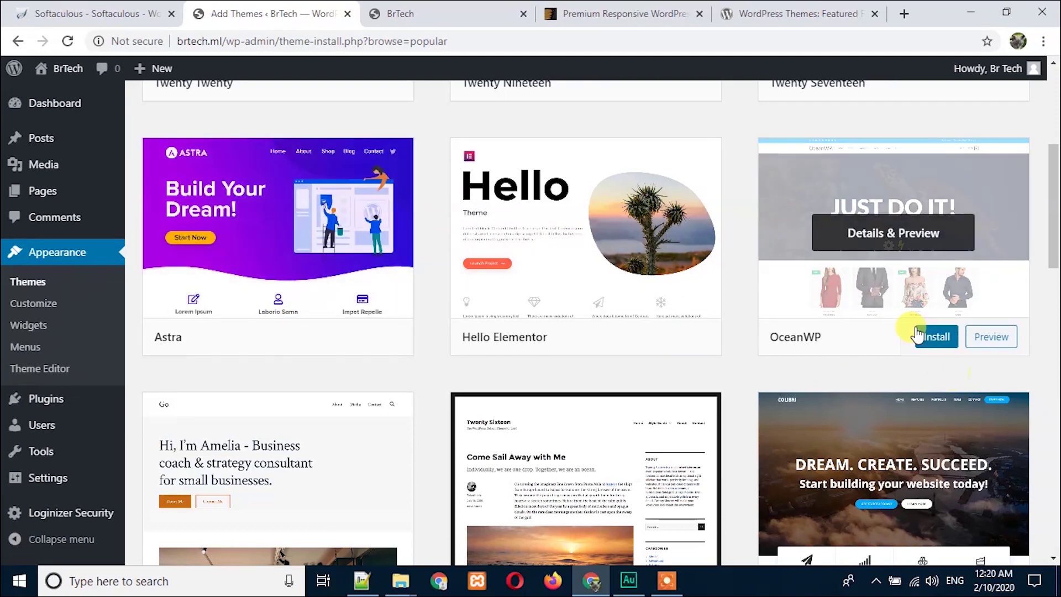
scroll(884, 345, "up", 1)
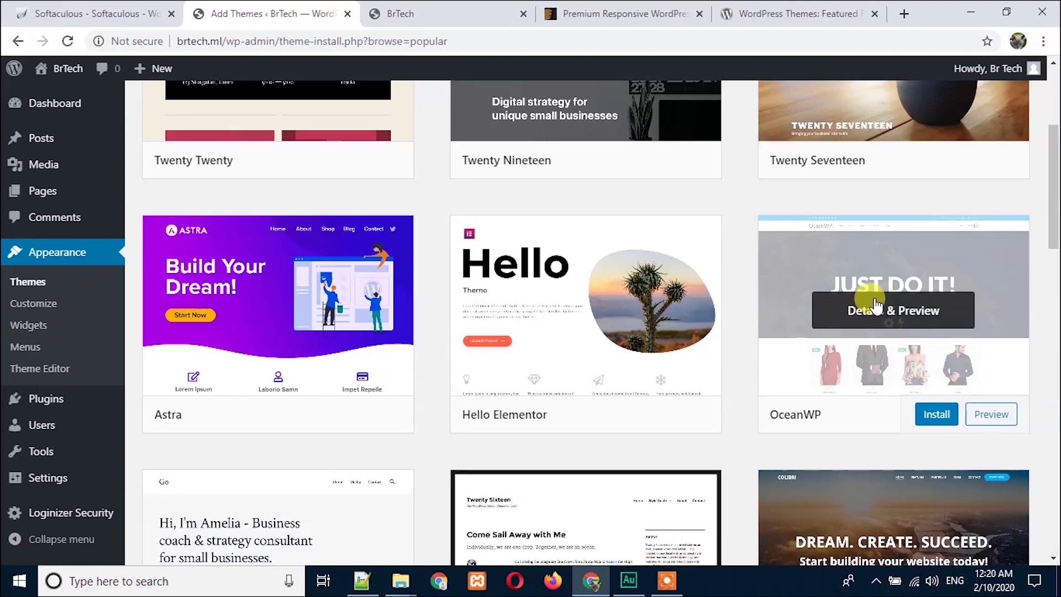
mouse_move(586, 290)
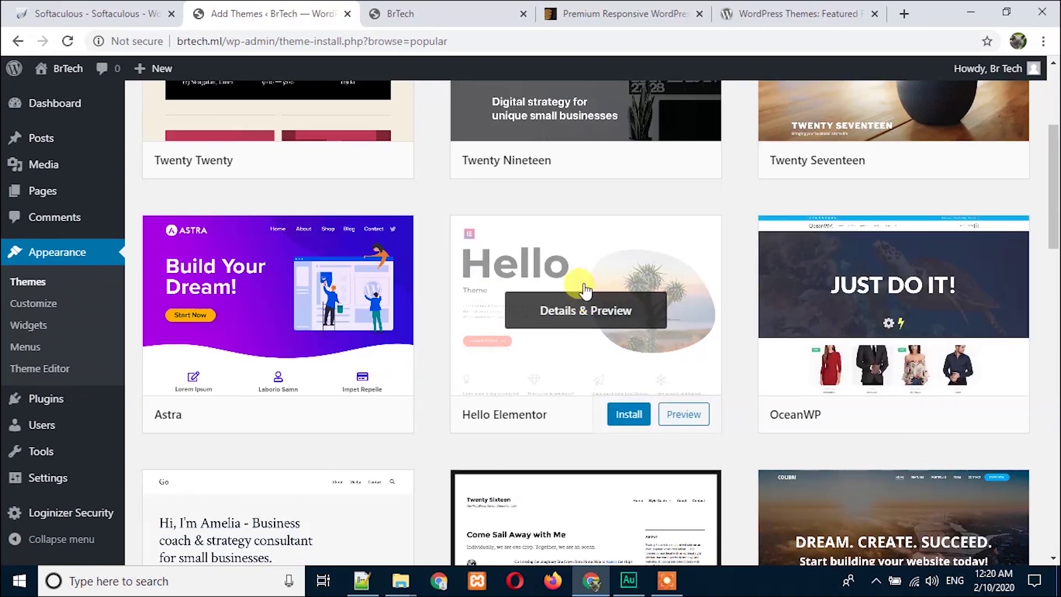
mouse_move(288, 293)
scroll(680, 331, "up", 4)
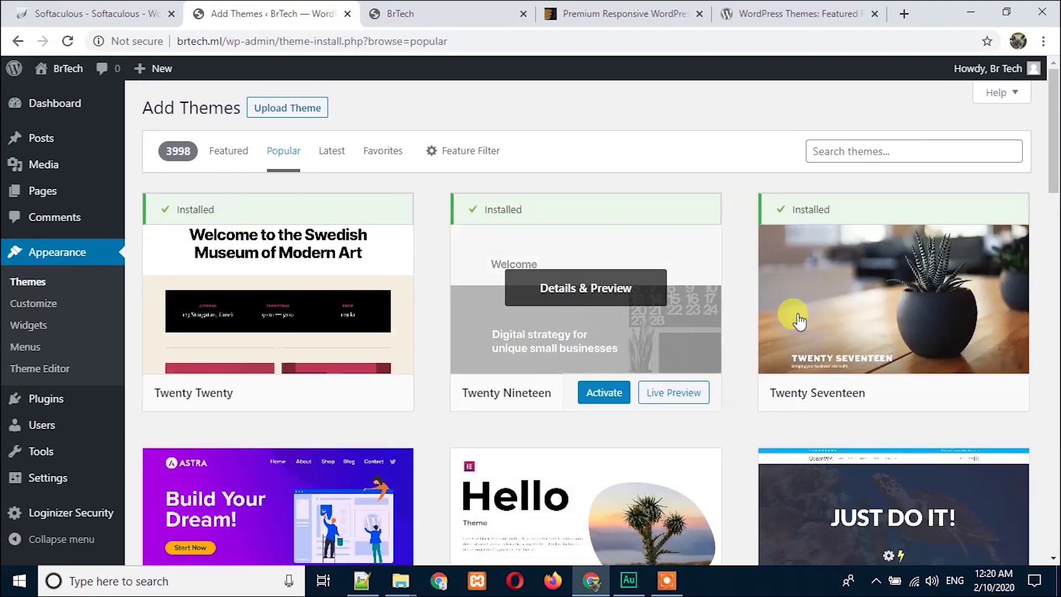
mouse_move(828, 321)
scroll(827, 321, "down", 4)
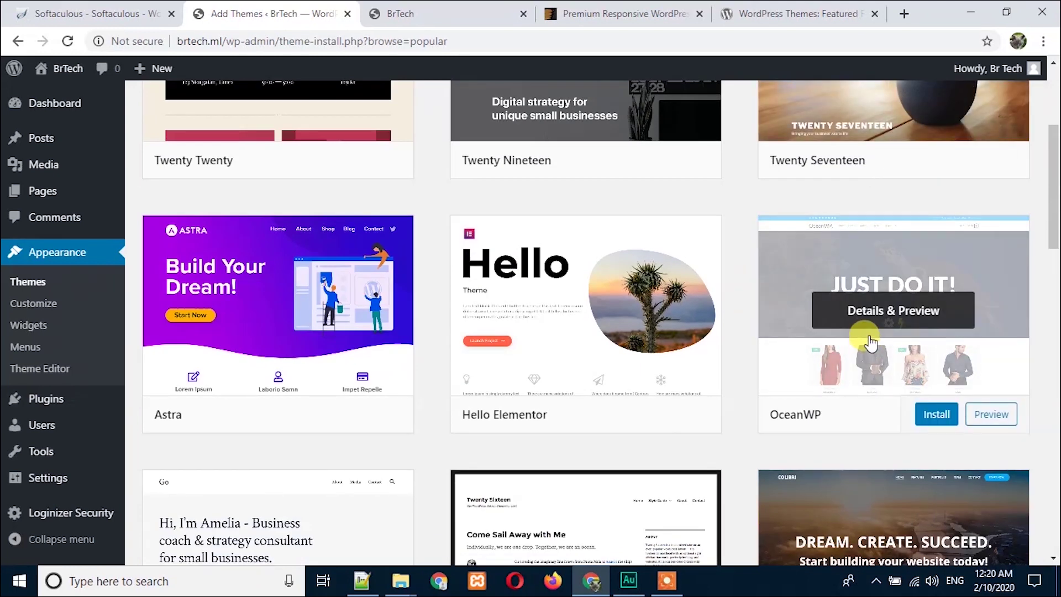
mouse_move(652, 302)
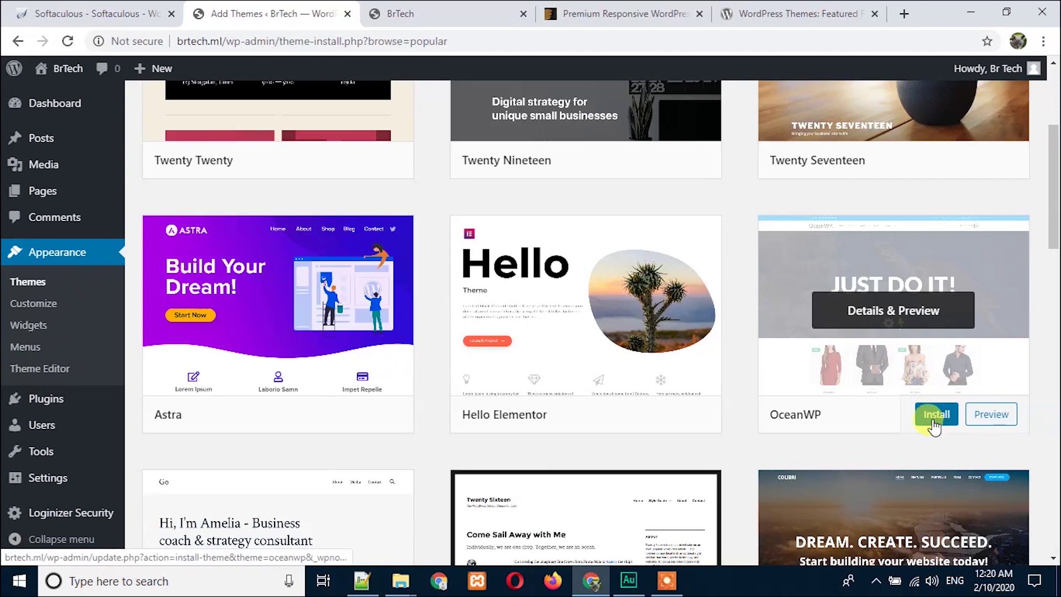
- Preview the OceanWP theme, look through its sample blog page and close the preview
left_click(985, 415)
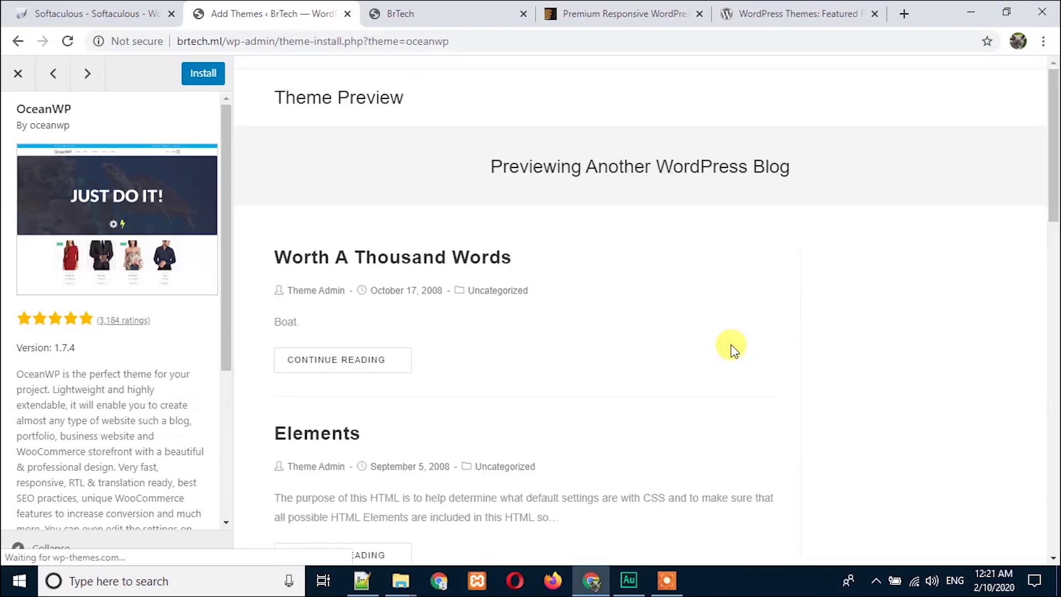
scroll(504, 306, "down", 10)
scroll(504, 309, "up", 8)
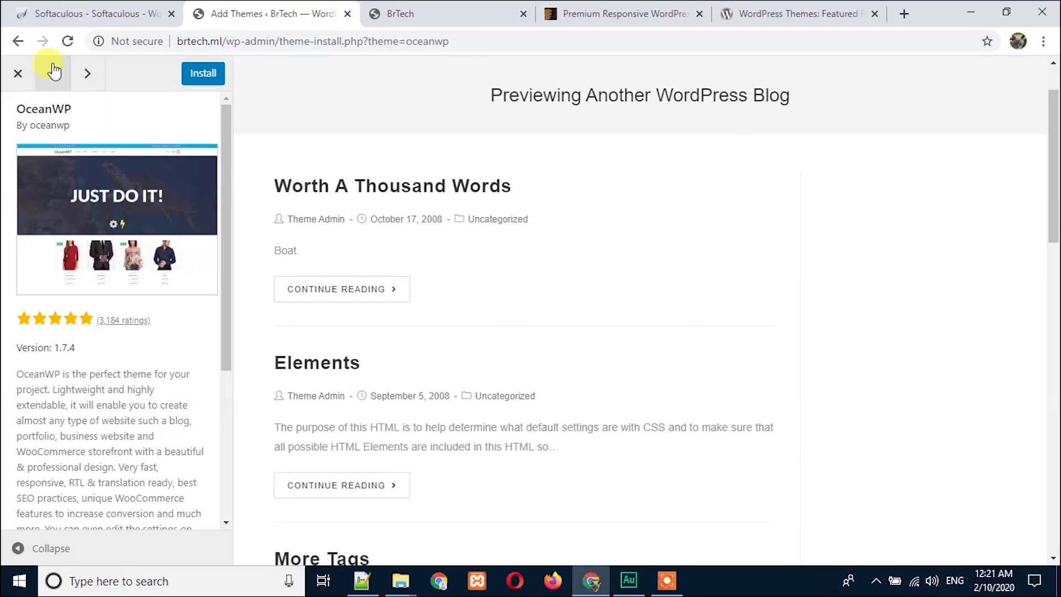
left_click(18, 73)
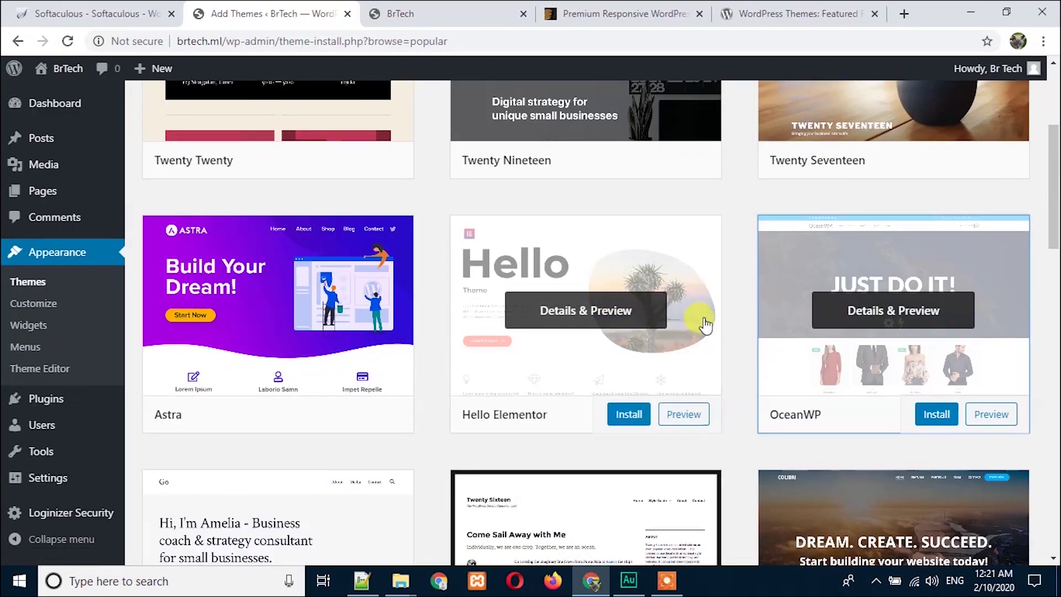
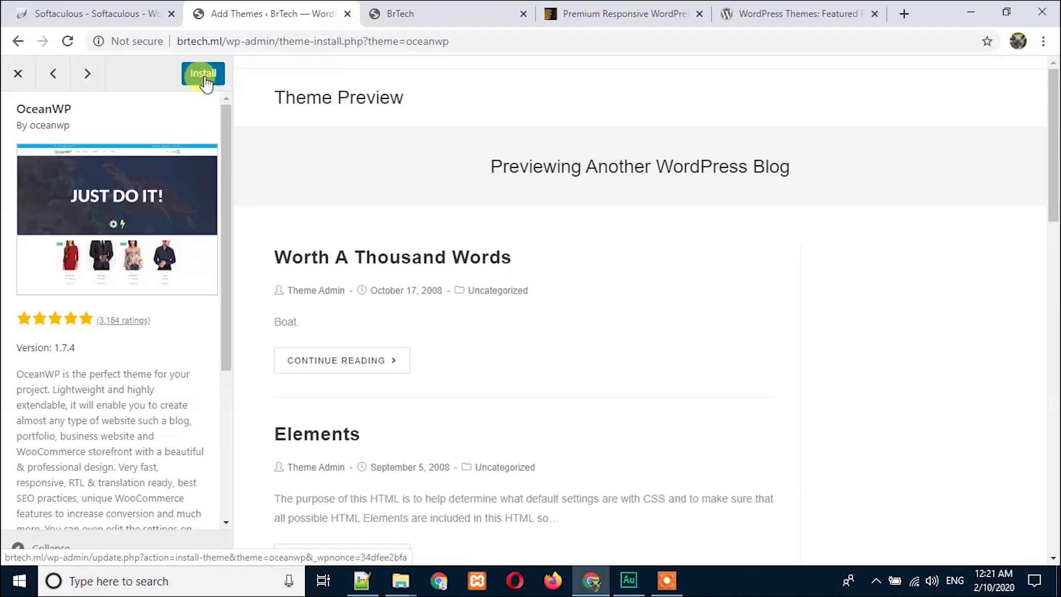
left_click(18, 74)
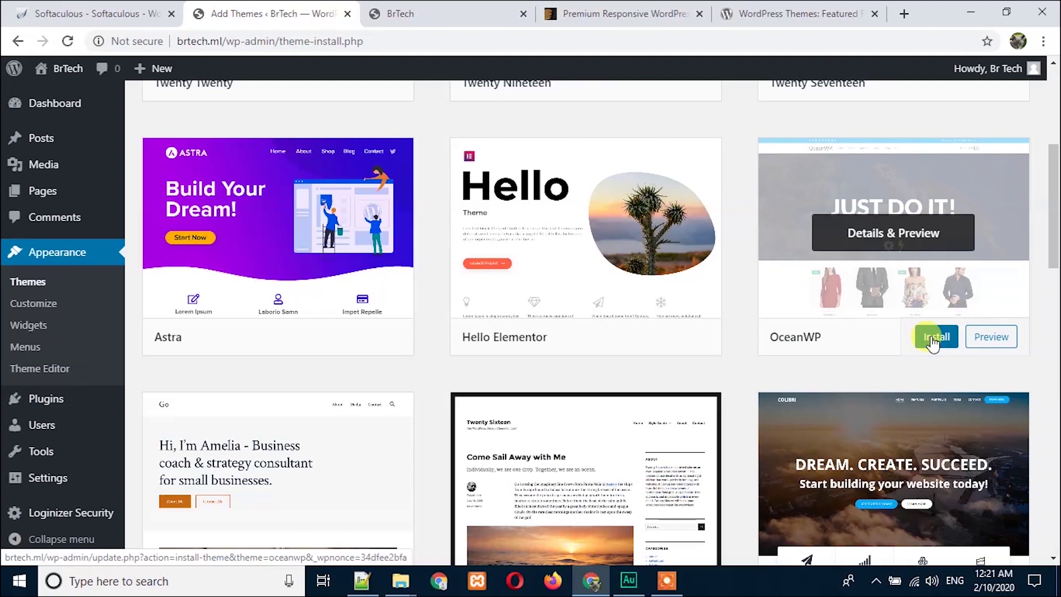
- Install the OceanWP theme from the popular themes and activate it
left_click(927, 343)
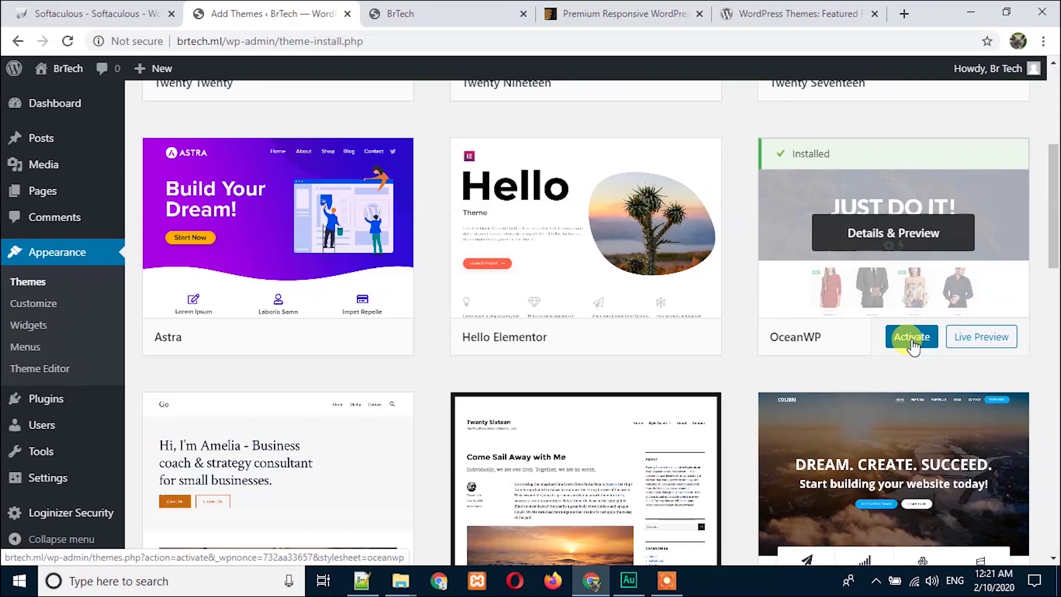
mouse_move(277, 279)
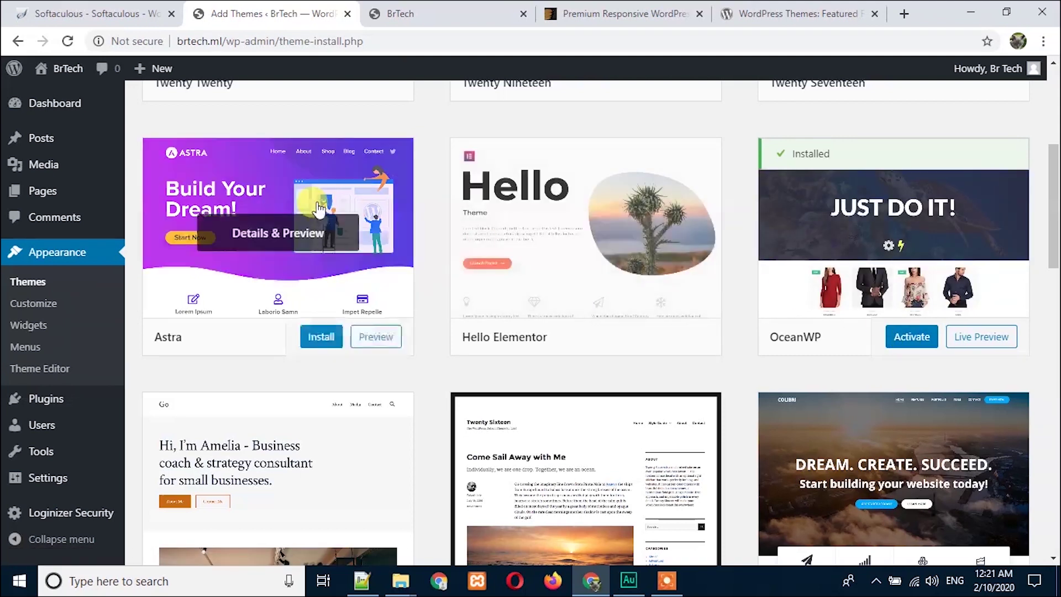
mouse_move(489, 302)
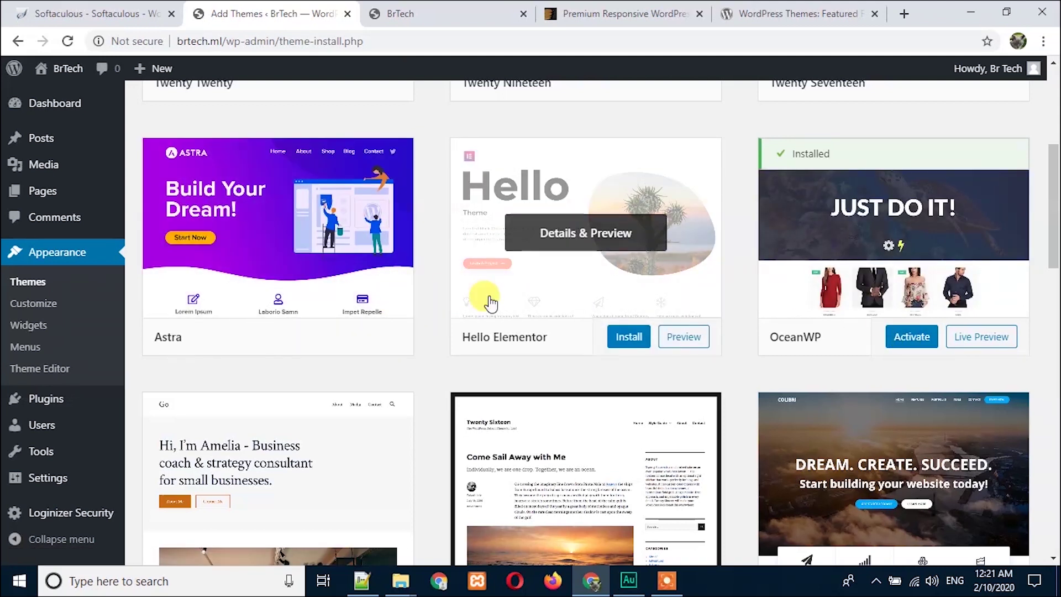
left_click(910, 338)
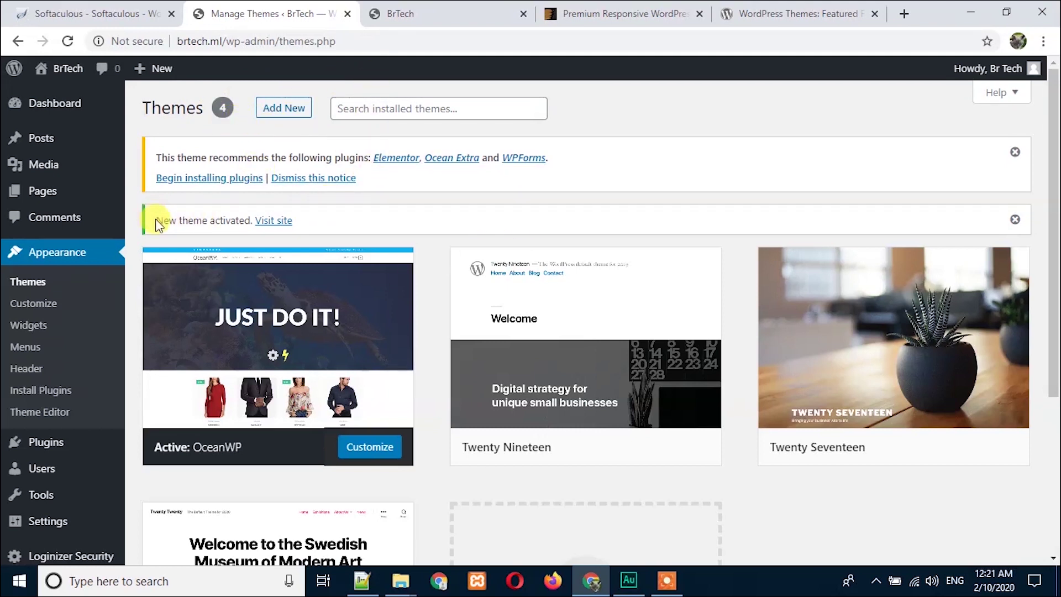
- Visit the site from the activation notice in a new tab and look over the home page from start to end
left_click_drag(166, 221, 285, 225)
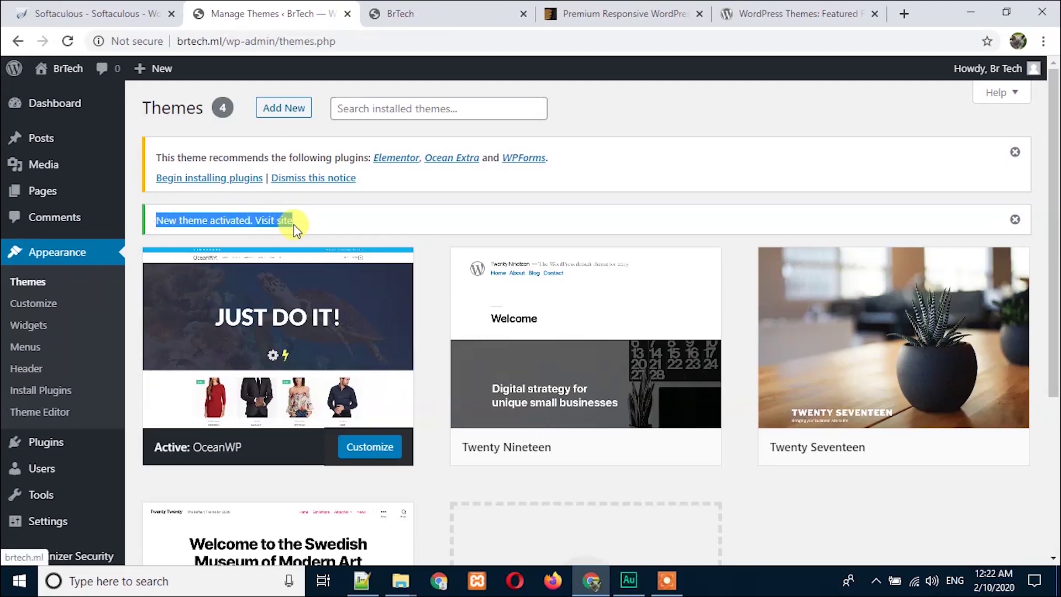
left_click(333, 228)
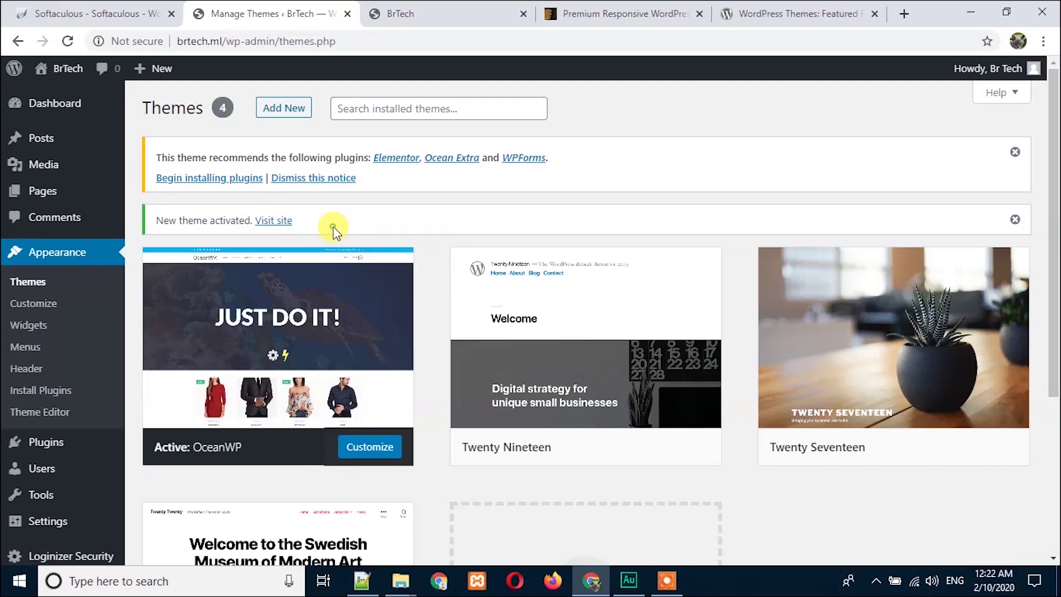
right_click(274, 226)
left_click(294, 234)
left_click(376, 8)
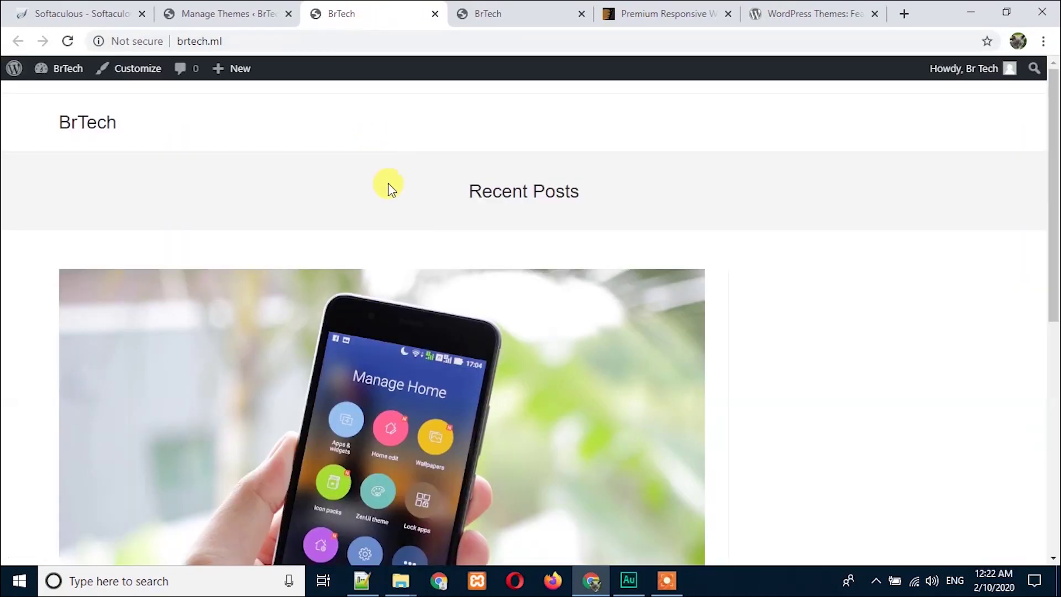
scroll(389, 199, "down", 10)
scroll(393, 221, "up", 10)
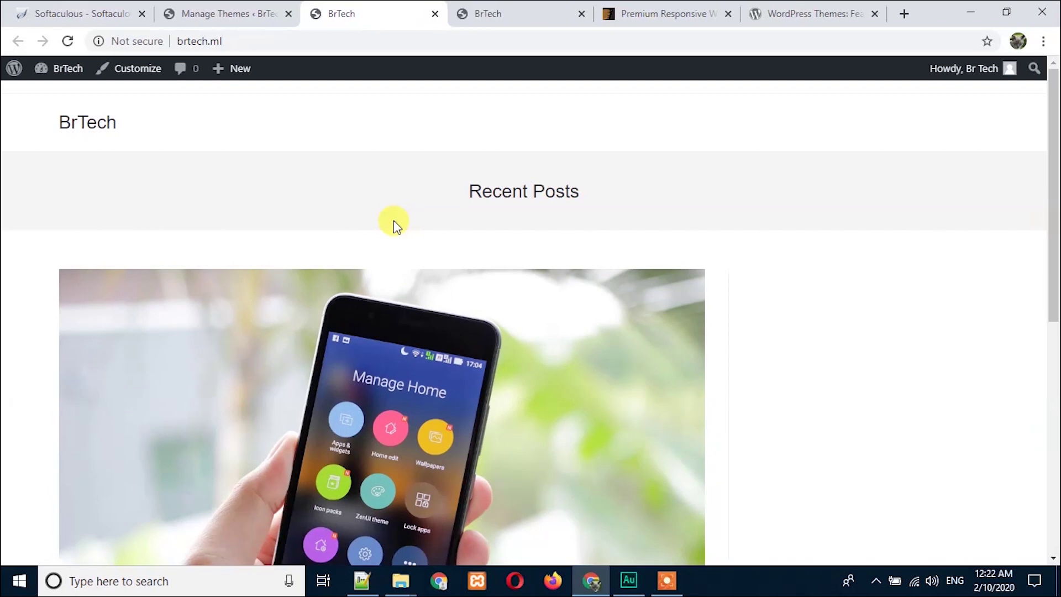
- Return to the site's theme management page and start adding another new theme
left_click(274, 20)
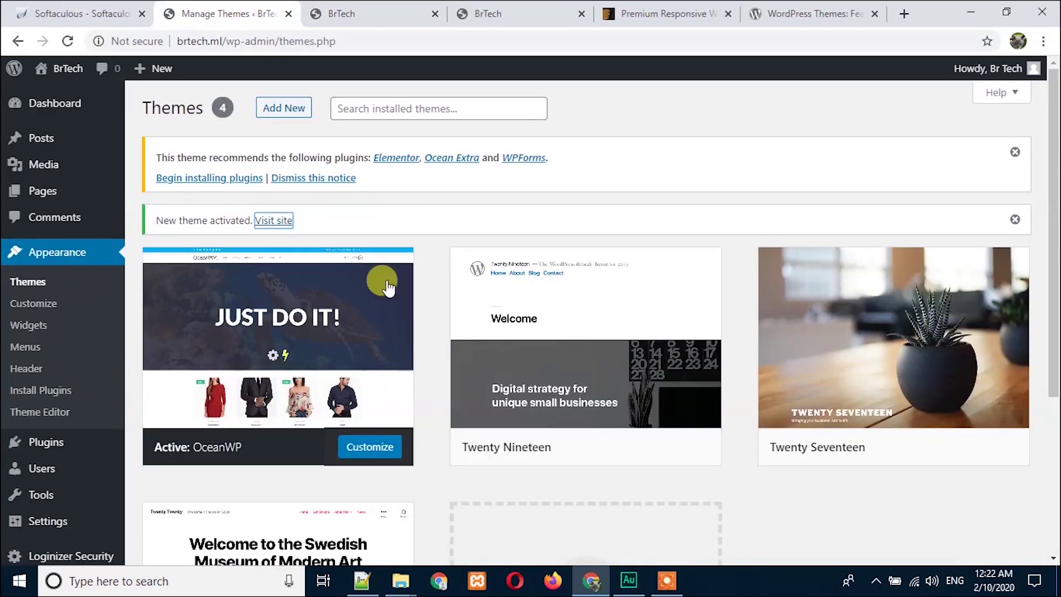
left_click(347, 220)
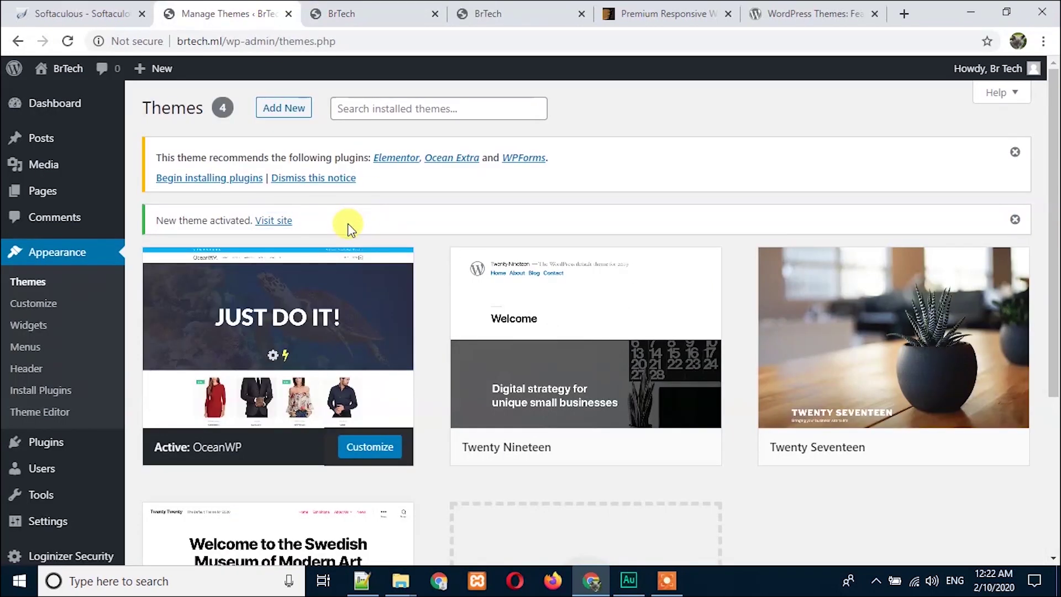
left_click(832, 17)
left_click(229, 14)
left_click(295, 113)
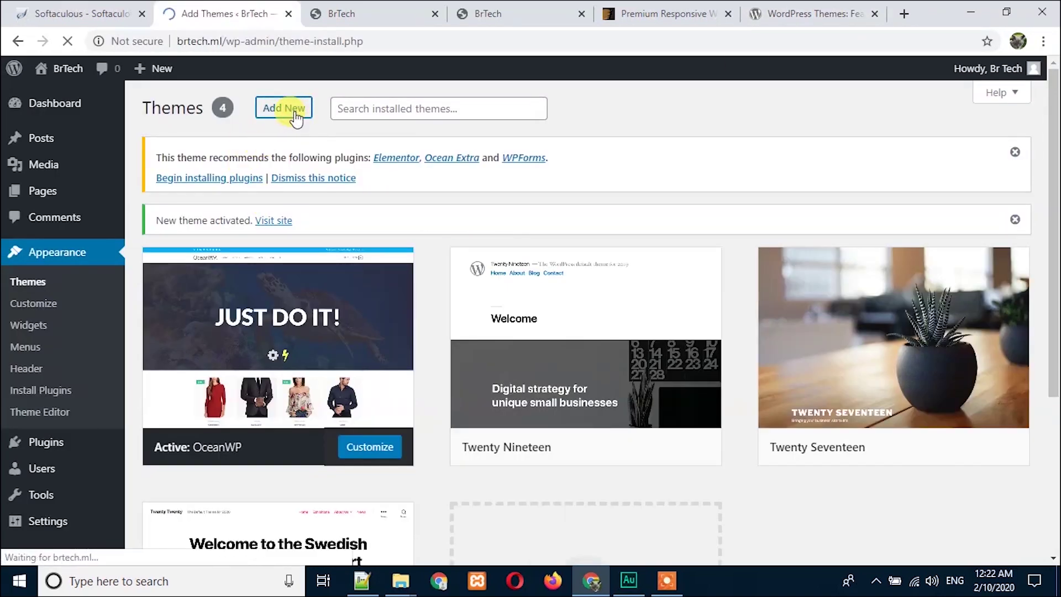
- Switch to the WordPress.org Theme Directory and look through its featured, latest and popular themes
left_click(793, 11)
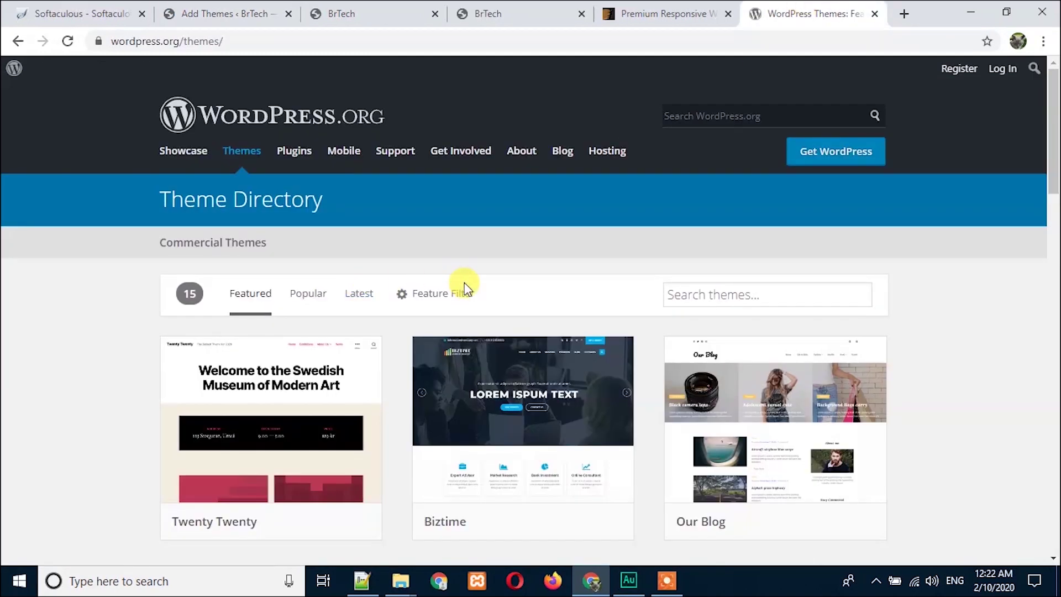
scroll(465, 285, "down", 4)
scroll(442, 282, "up", 4)
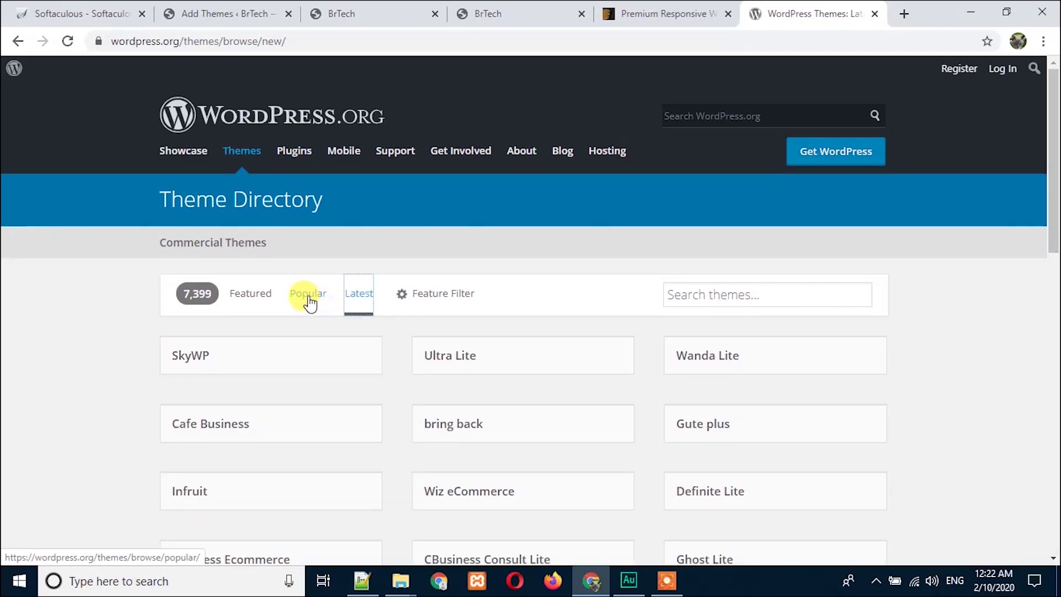
left_click(309, 303)
scroll(403, 291, "down", 8)
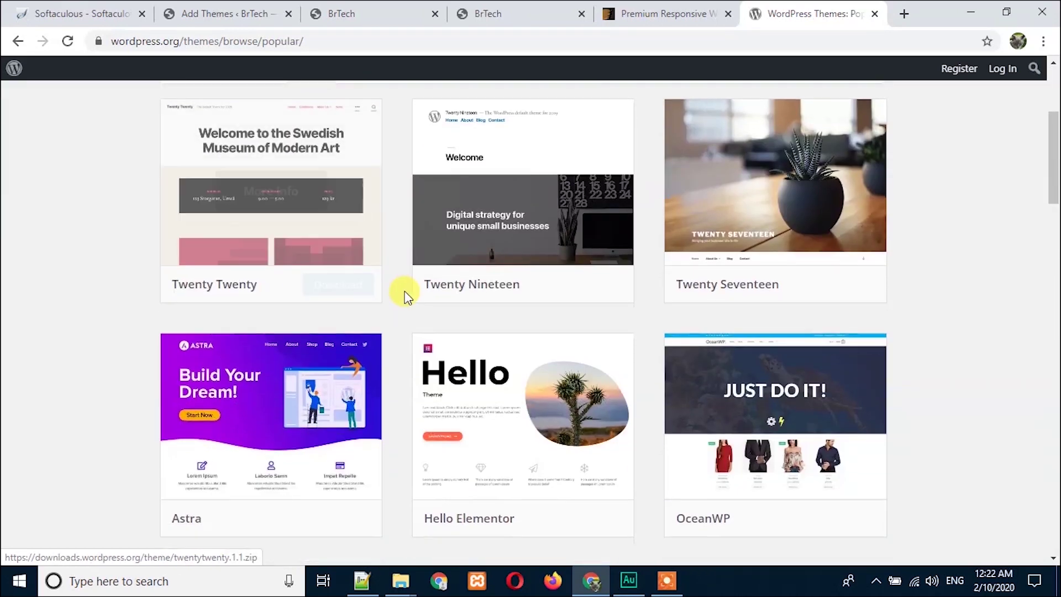
mouse_move(769, 225)
scroll(753, 235, "up", 8)
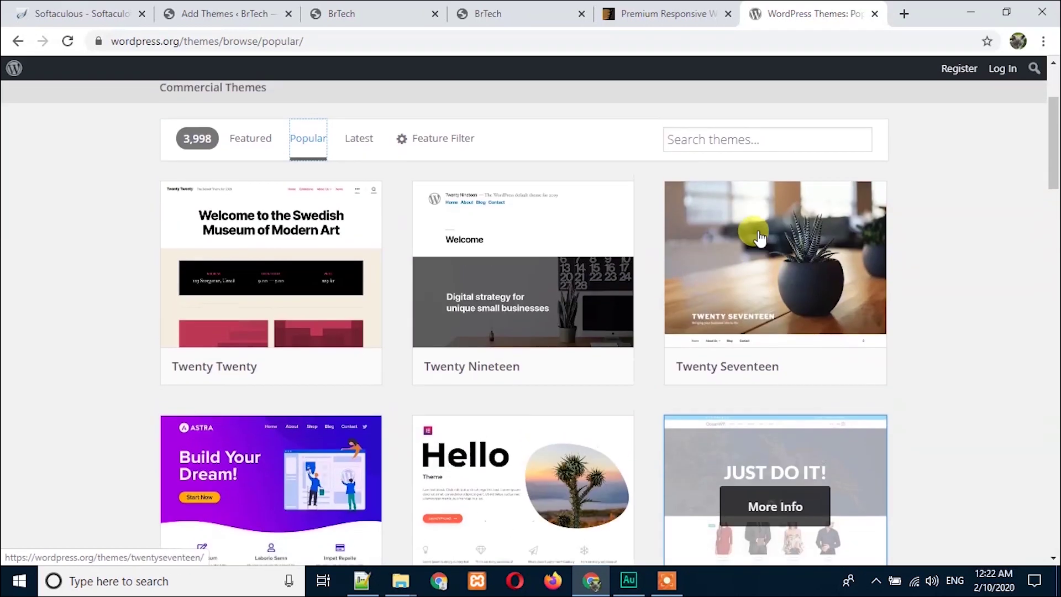
left_click(575, 275)
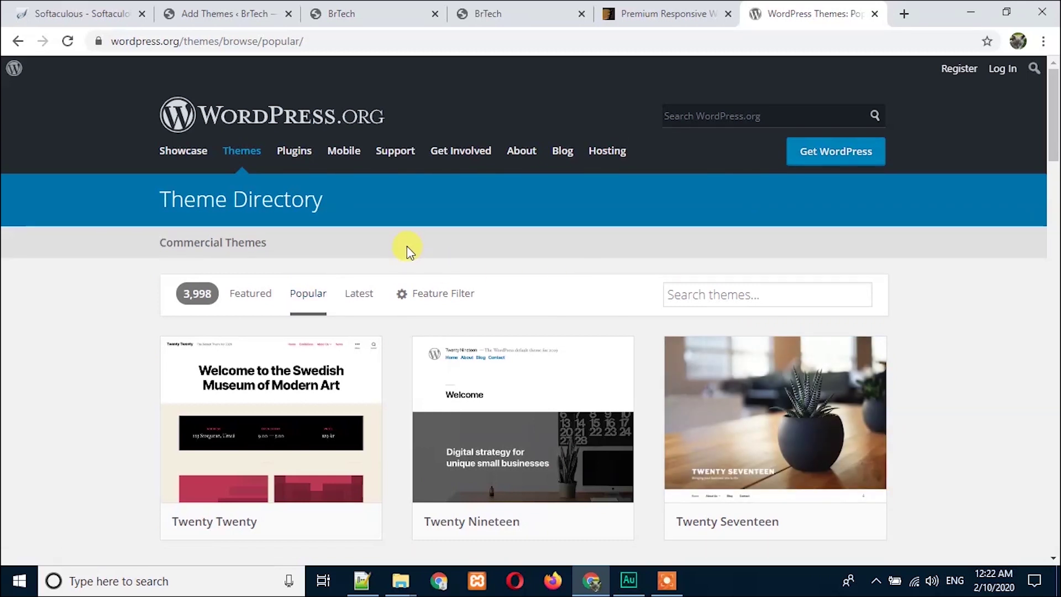
- Compare the dashboard's Add Themes page with the popular themes in the WordPress.org Theme Directory
left_click(243, 10)
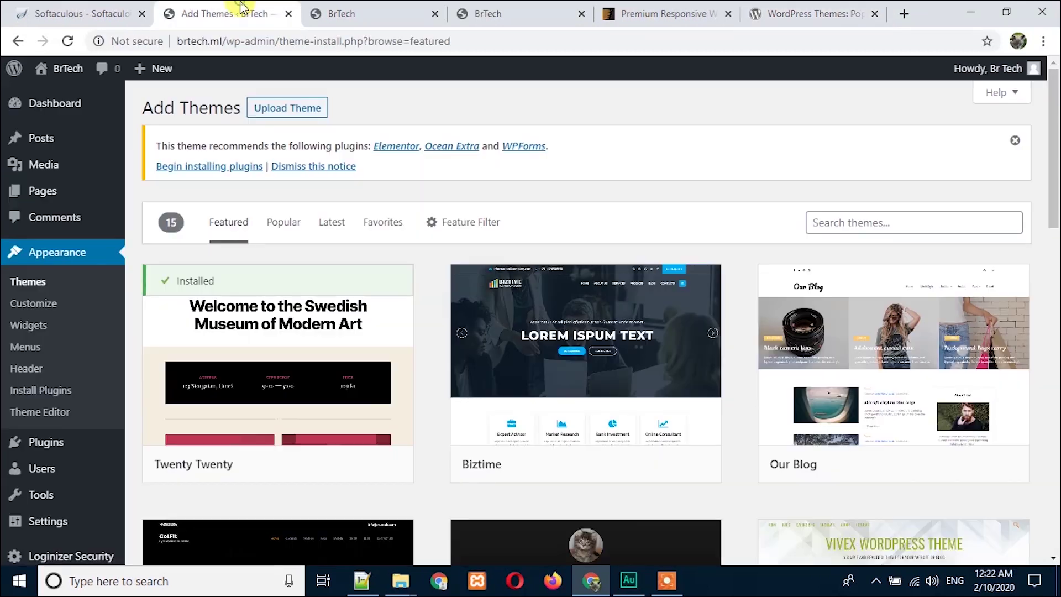
left_click(768, 8)
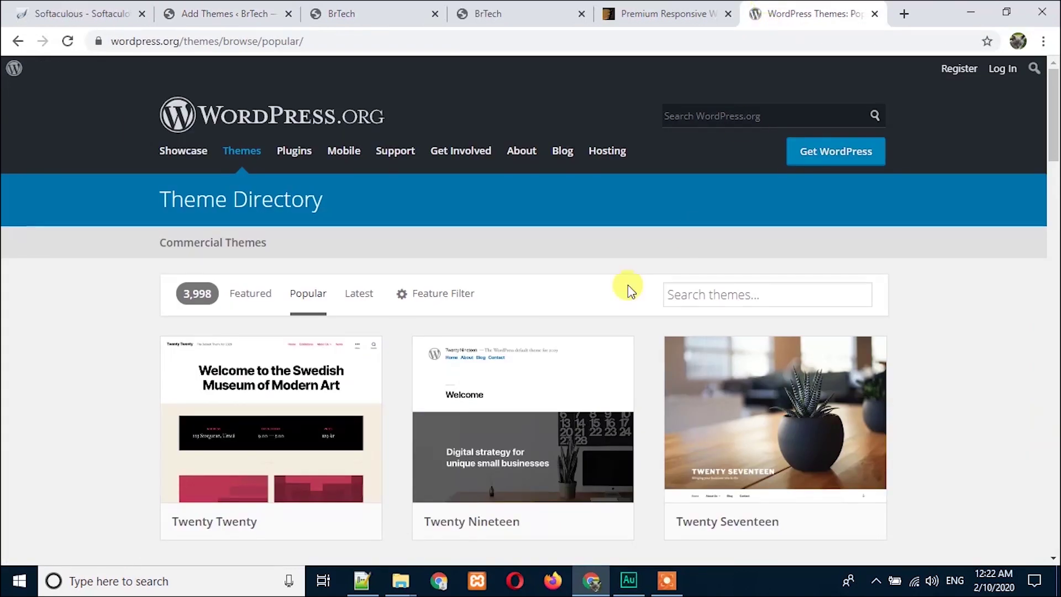
scroll(628, 284, "down", 5)
scroll(766, 335, "down", 1)
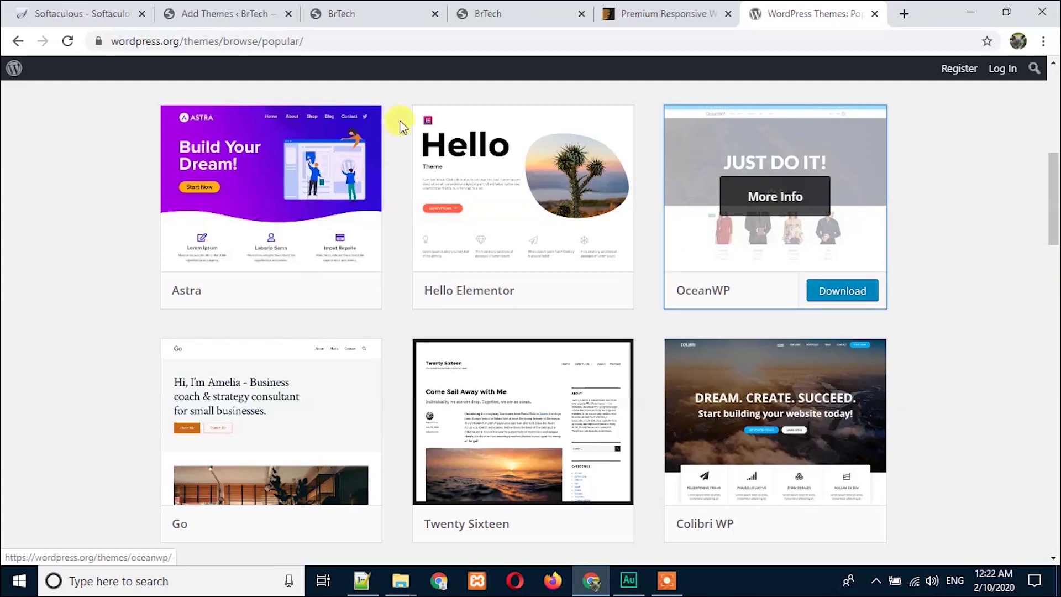
left_click(232, 13)
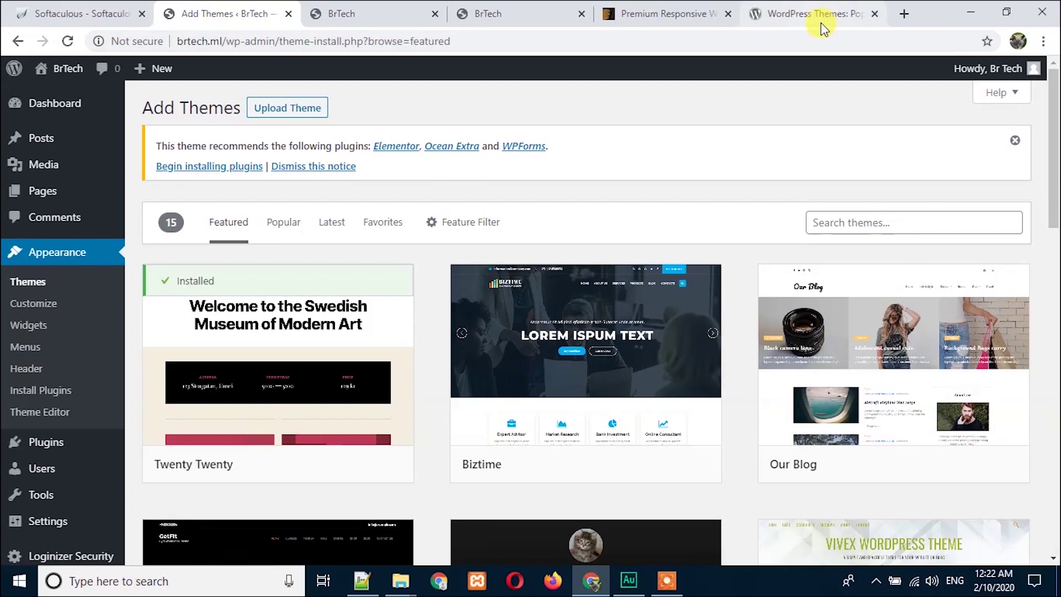
- Switch to the ThemeForest site and open the account's downloads page
left_click(669, 12)
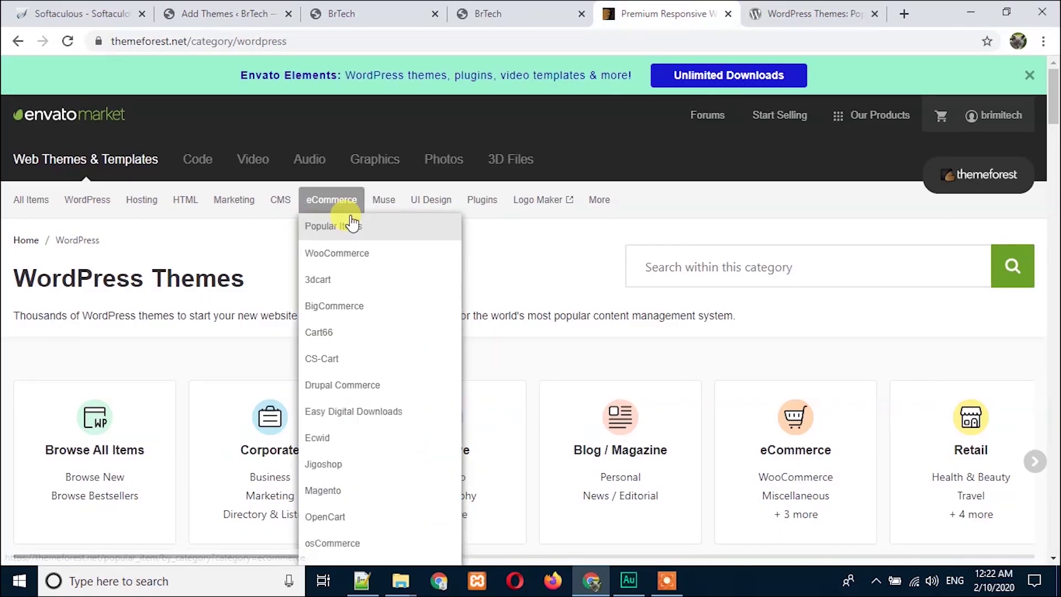
mouse_move(978, 117)
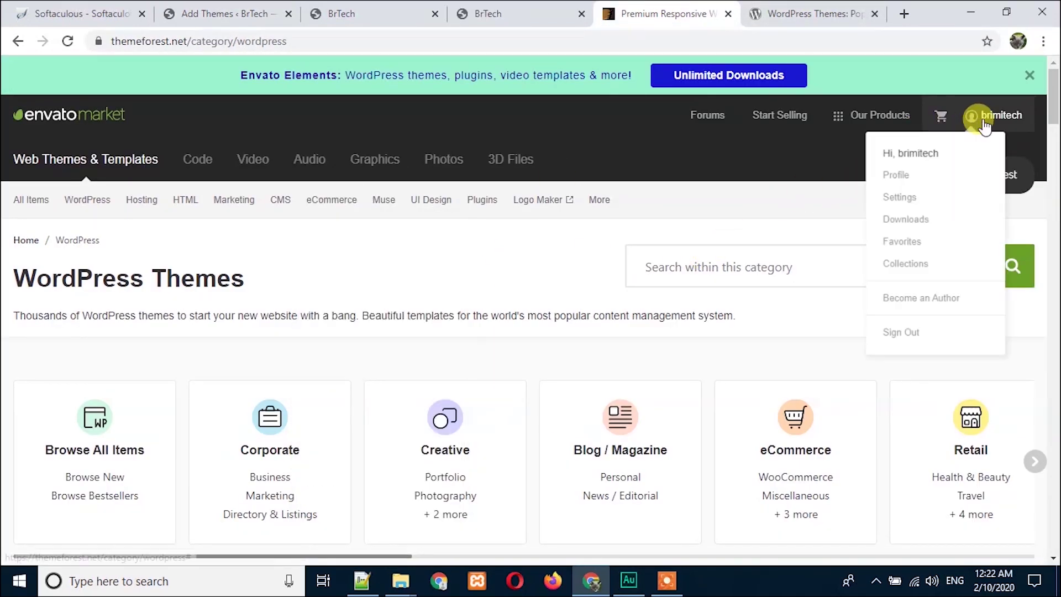
left_click(908, 228)
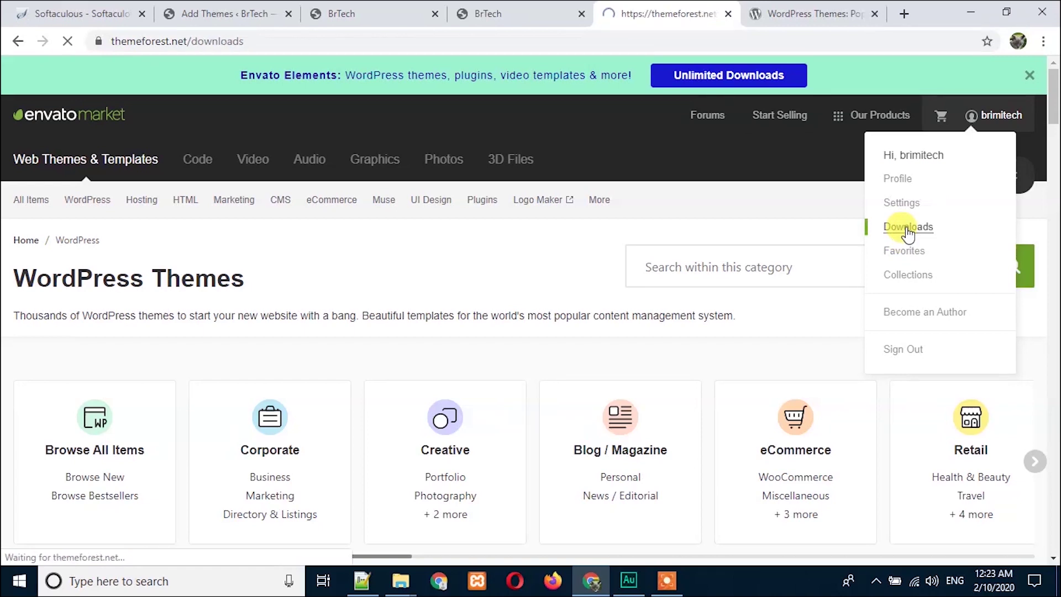
- Start downloading only the installable WordPress file of the purchased MaxStore theme, and cancel that download
scroll(410, 282, "down", 4)
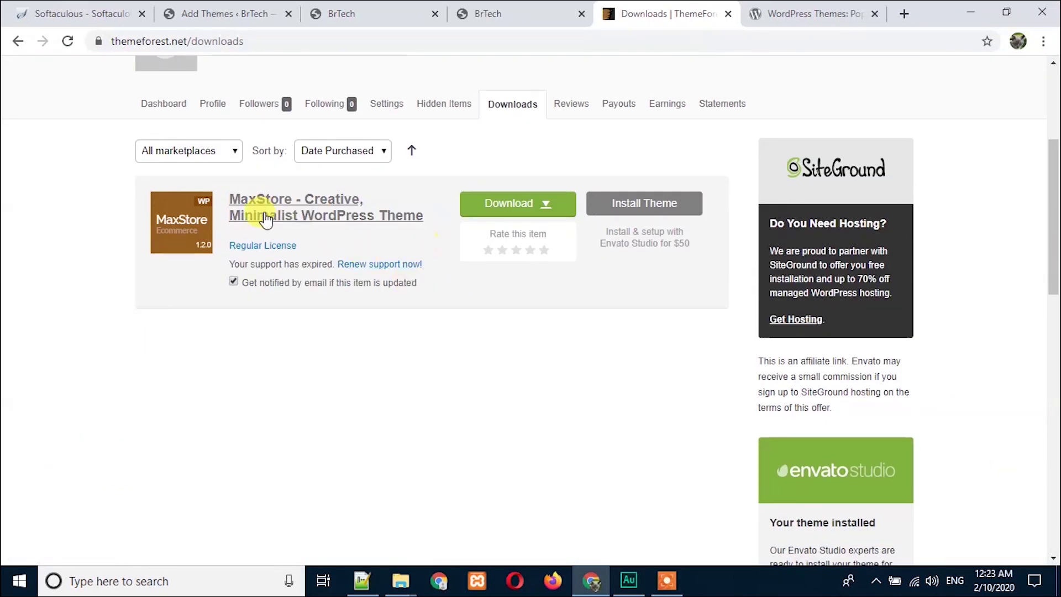
left_click(545, 204)
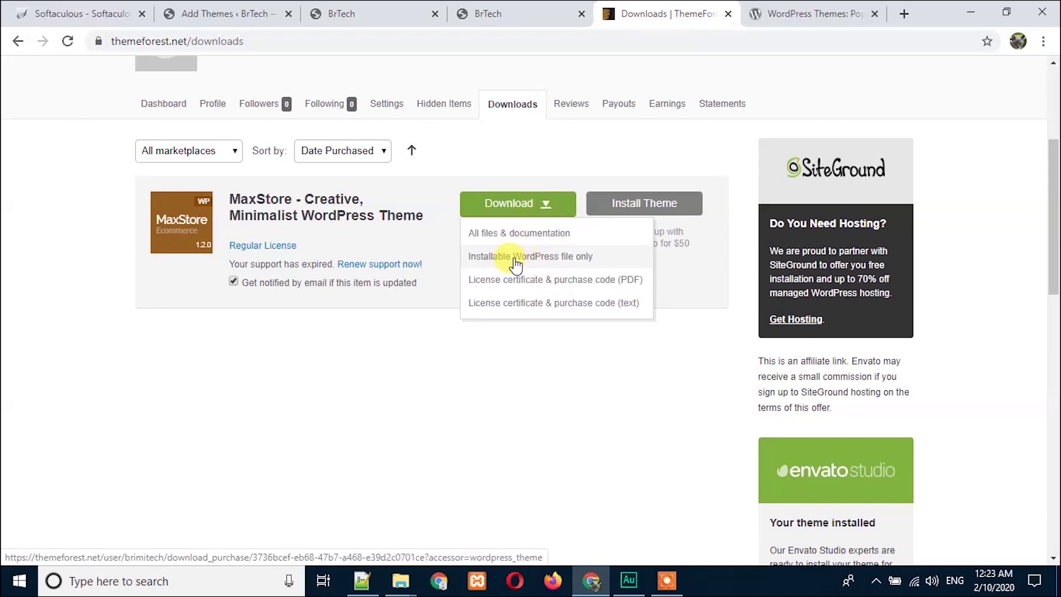
left_click(561, 257)
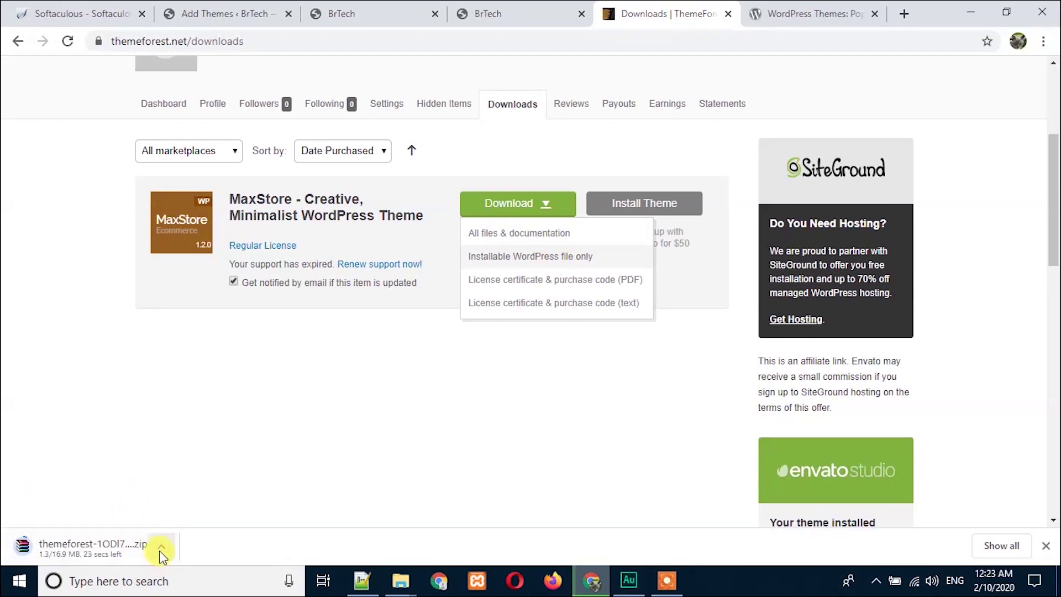
left_click(161, 549)
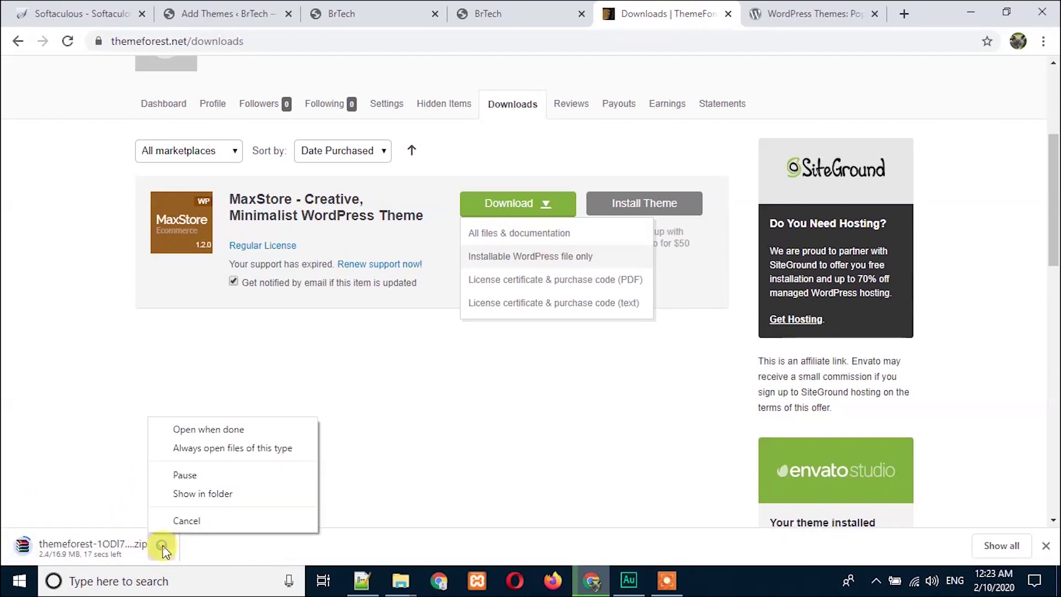
left_click(184, 522)
- Review the site's installed themes alongside the WordPress.org Theme Directory and the ThemeForest downloads page
left_click(226, 13)
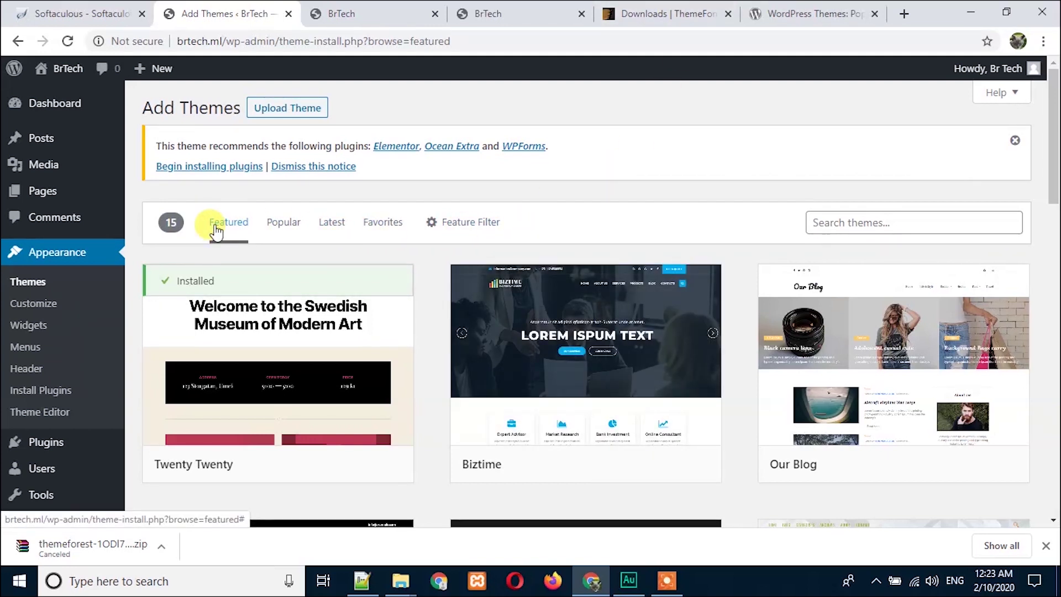
left_click(28, 287)
mouse_move(273, 301)
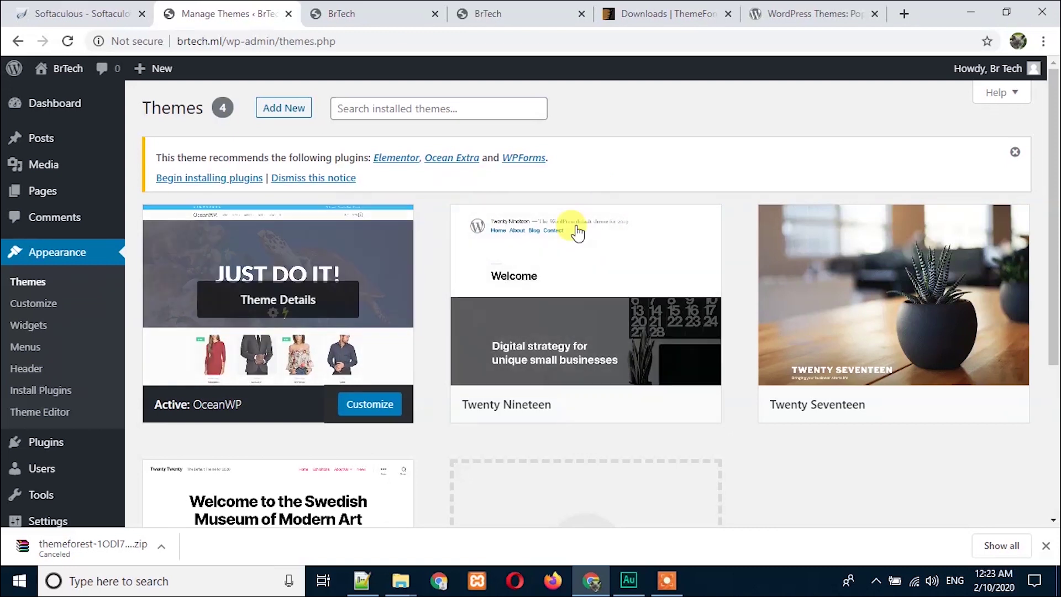
left_click(868, 4)
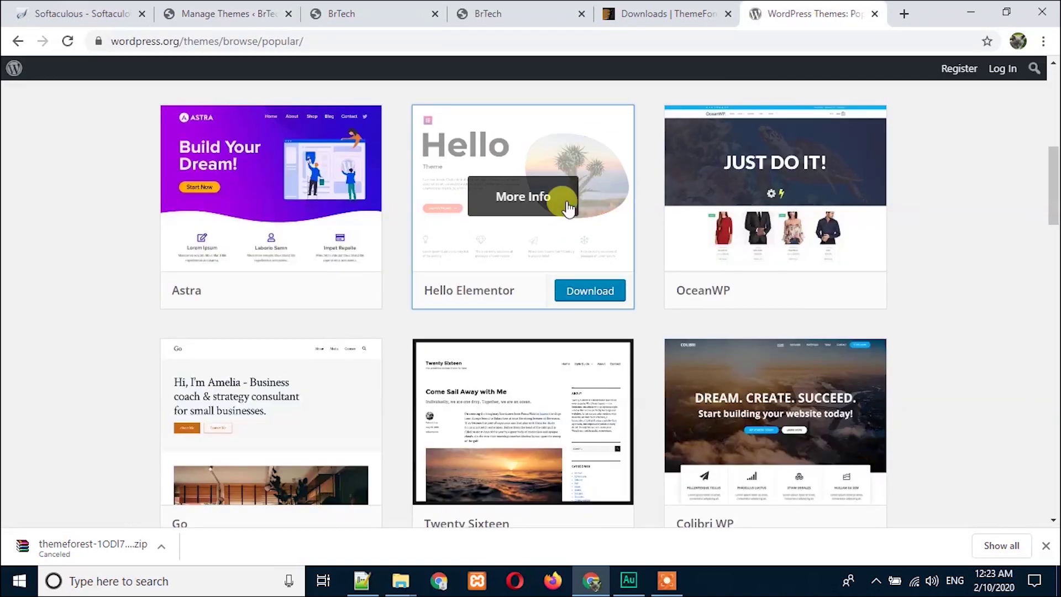
left_click(260, 8)
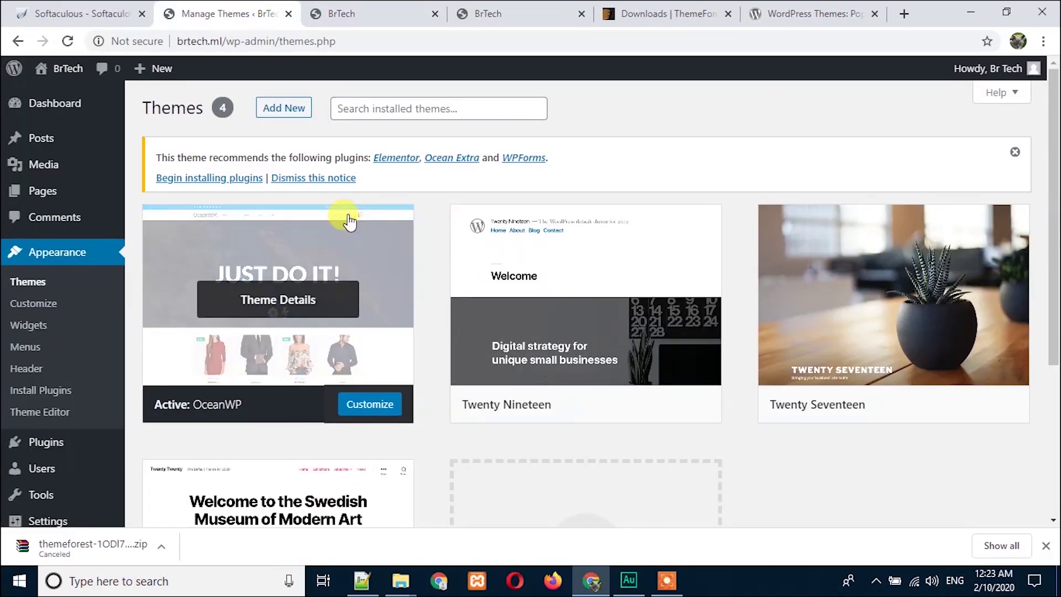
left_click(687, 22)
scroll(436, 379, "up", 4)
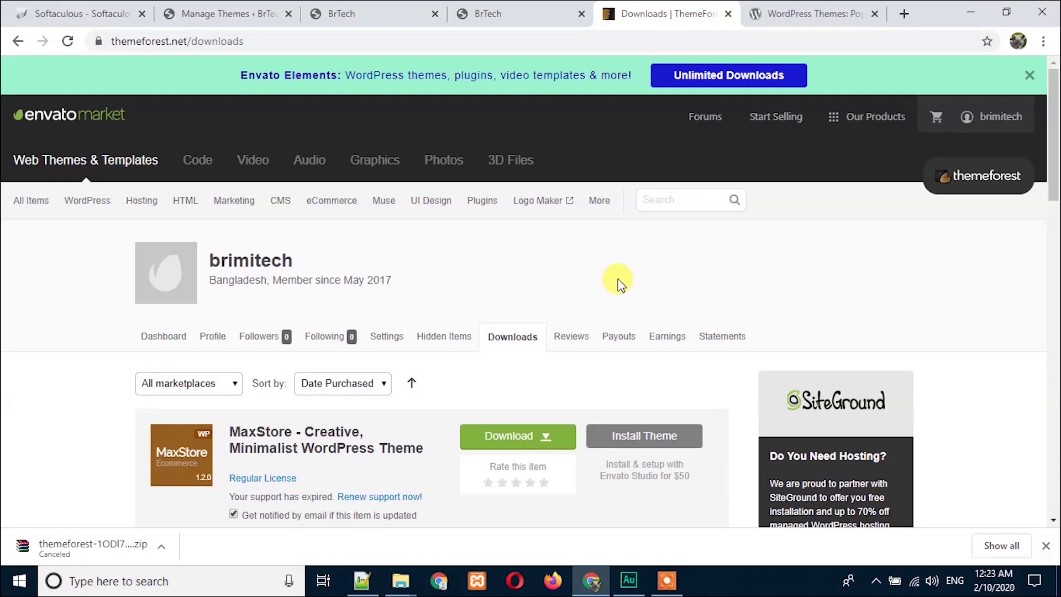
- Return to the site's dashboard, start adding a new theme and open the form for uploading a .zip theme
left_click(264, 15)
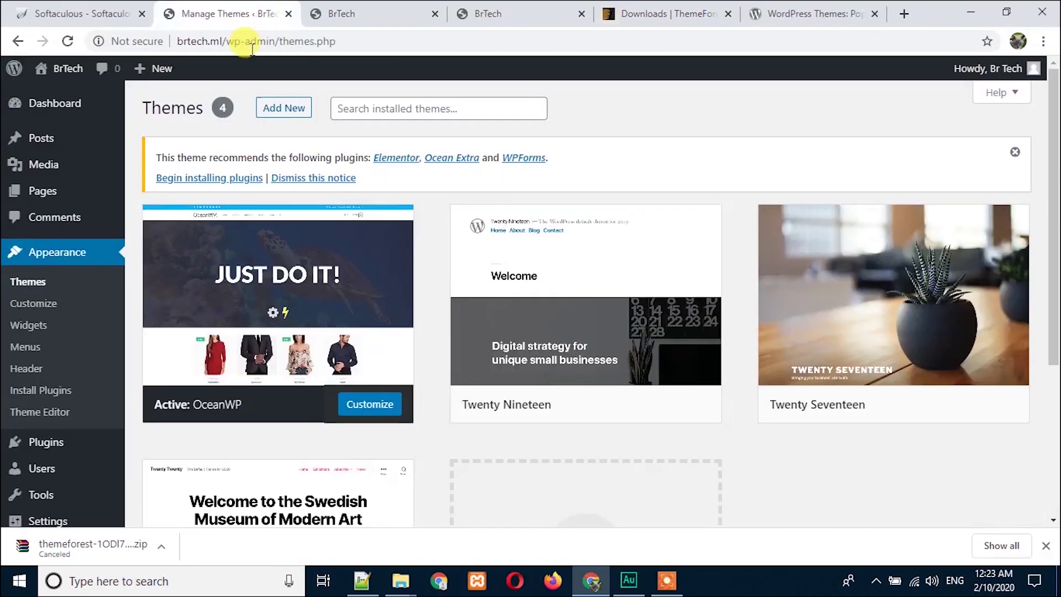
left_click(286, 109)
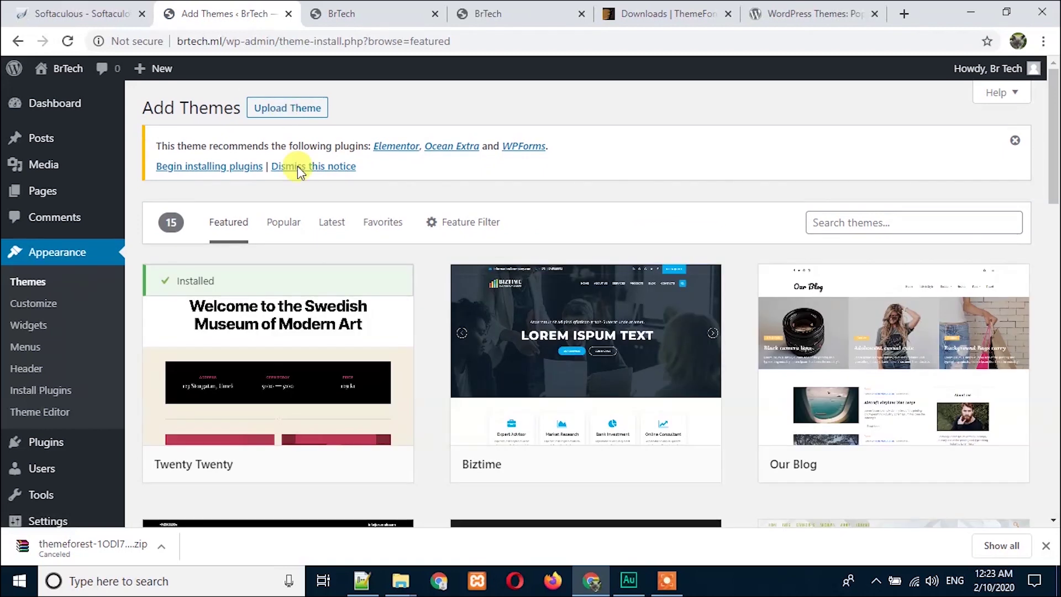
mouse_move(671, 364)
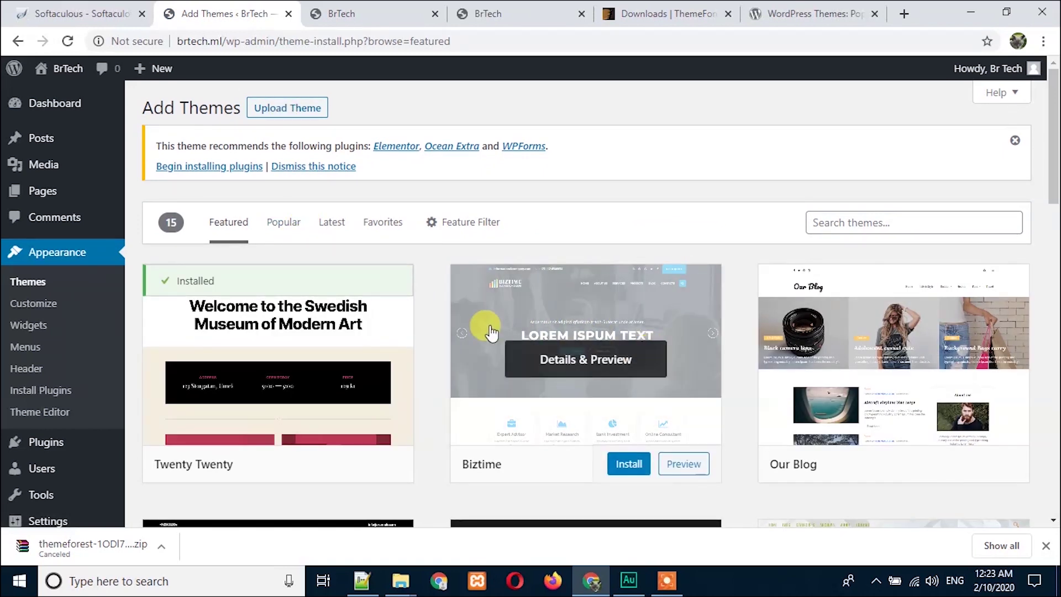
left_click(298, 111)
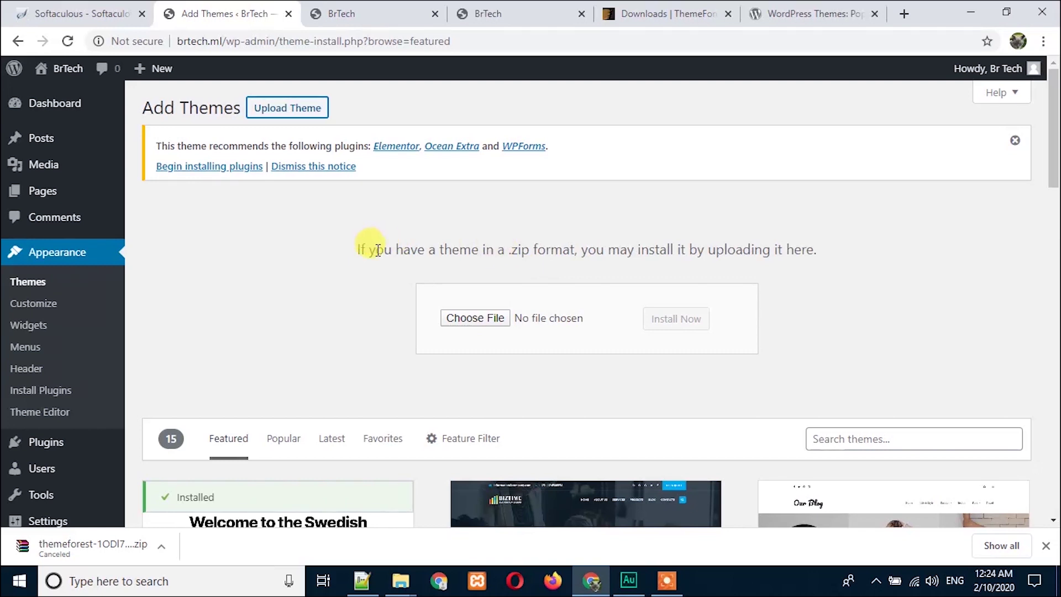
left_click_drag(509, 252, 570, 248)
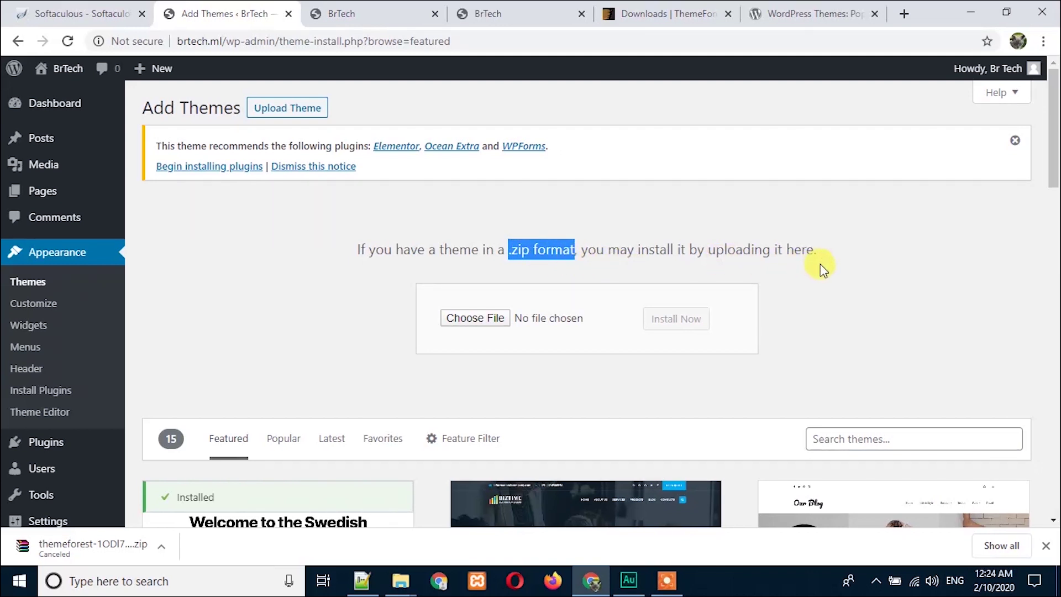
- Select the MaxStore theme's .zip file from the Downloads folder and install it on the site
left_click(481, 317)
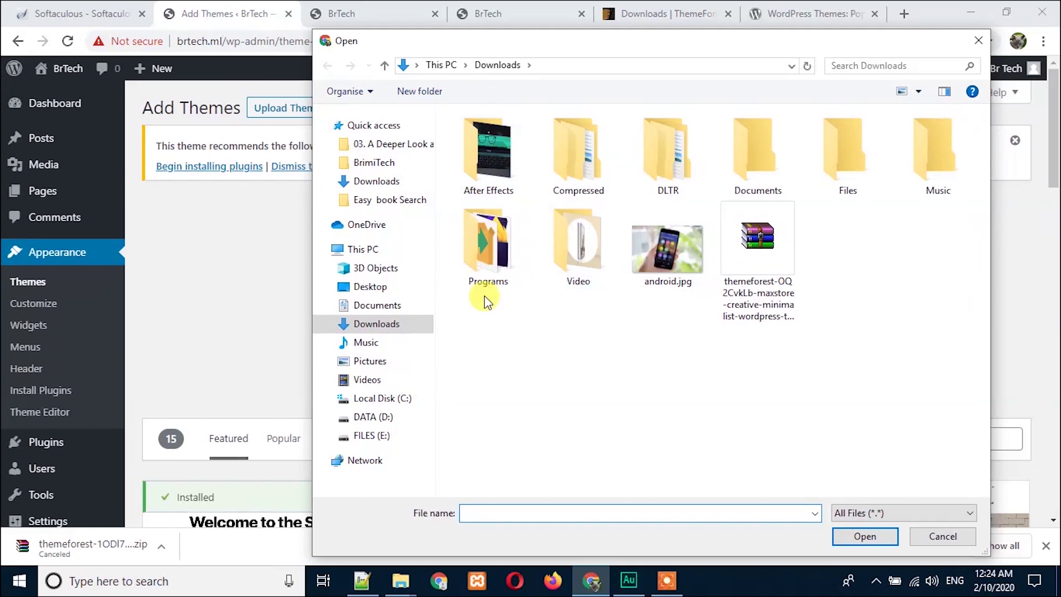
left_click(773, 252)
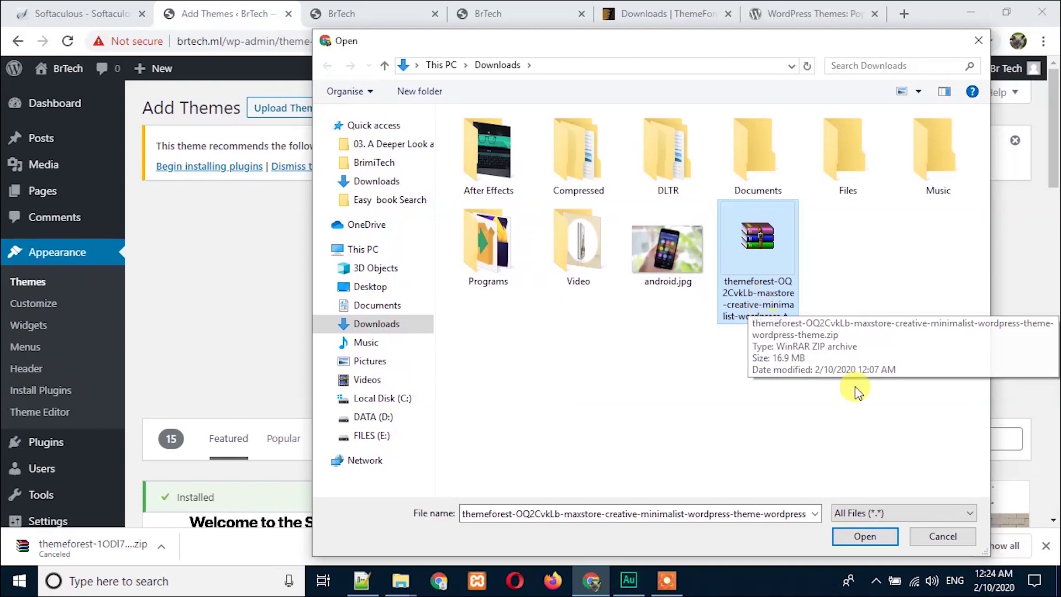
left_click(863, 537)
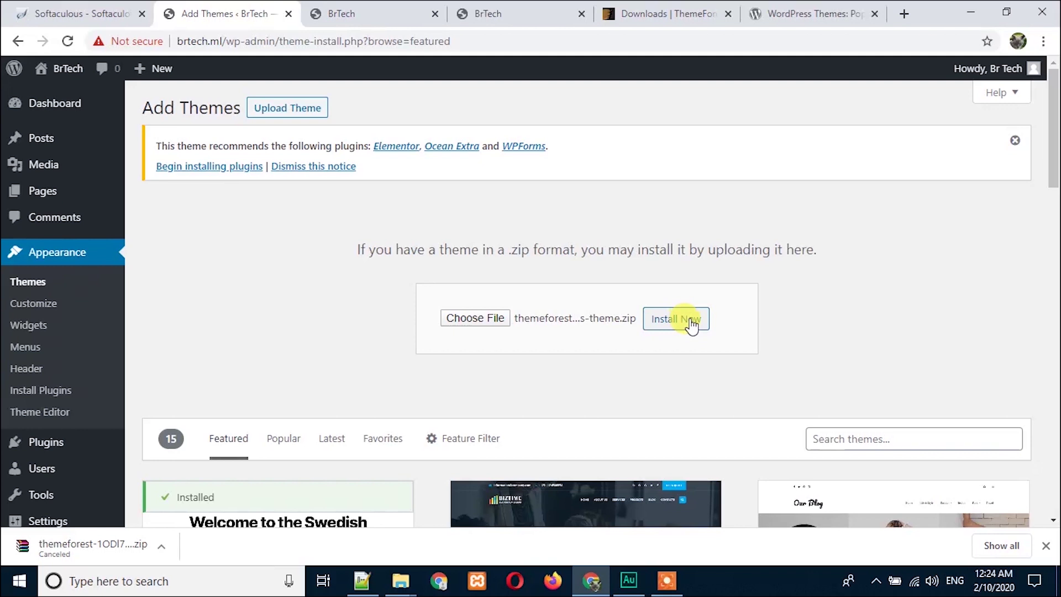
left_click(683, 326)
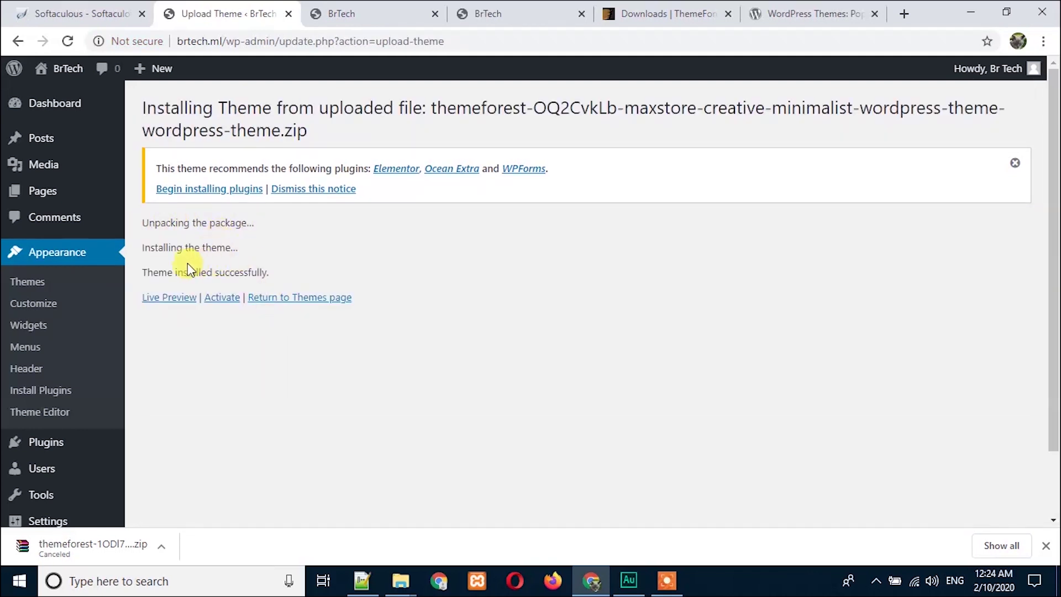
- Activate the newly uploaded MaxStore theme
left_click_drag(146, 272, 339, 277)
left_click(338, 277)
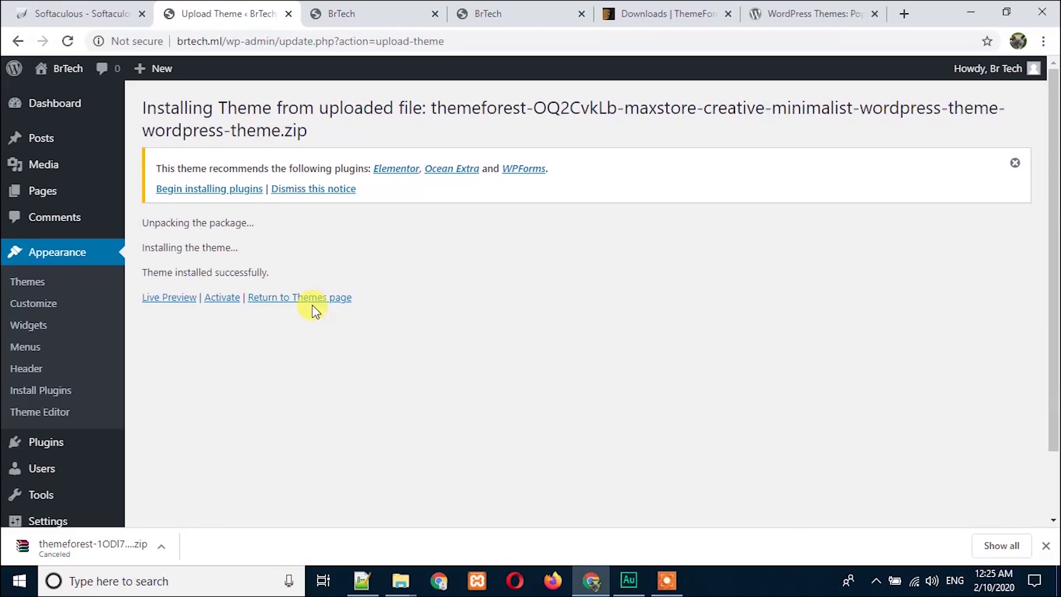
left_click(221, 299)
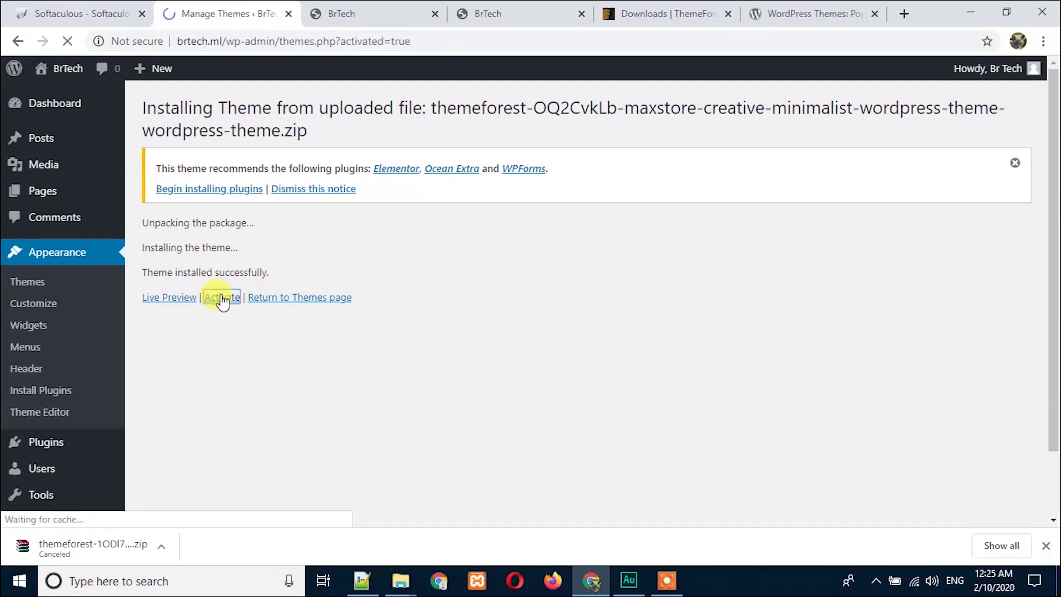
- Switch the site's active theme to OceanWP and back to MaxstorePlus
scroll(350, 304, "down", 1)
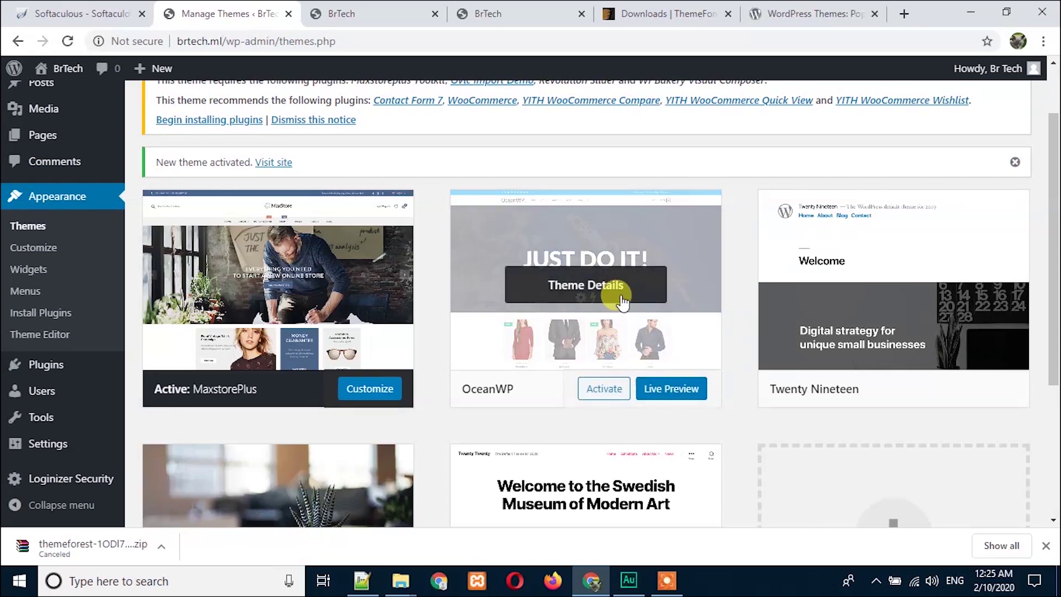
left_click(605, 392)
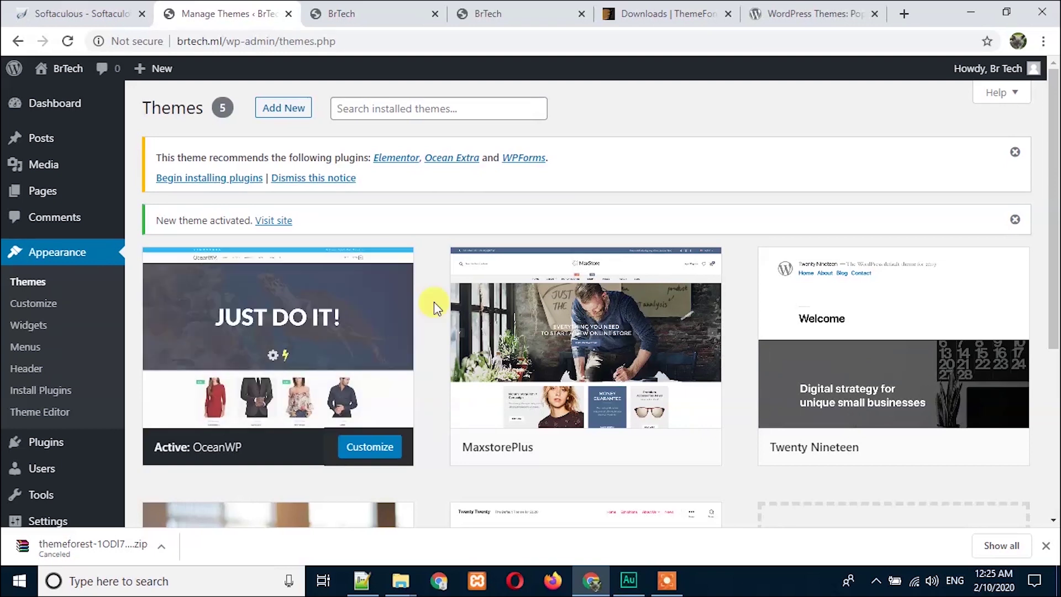
left_click(605, 447)
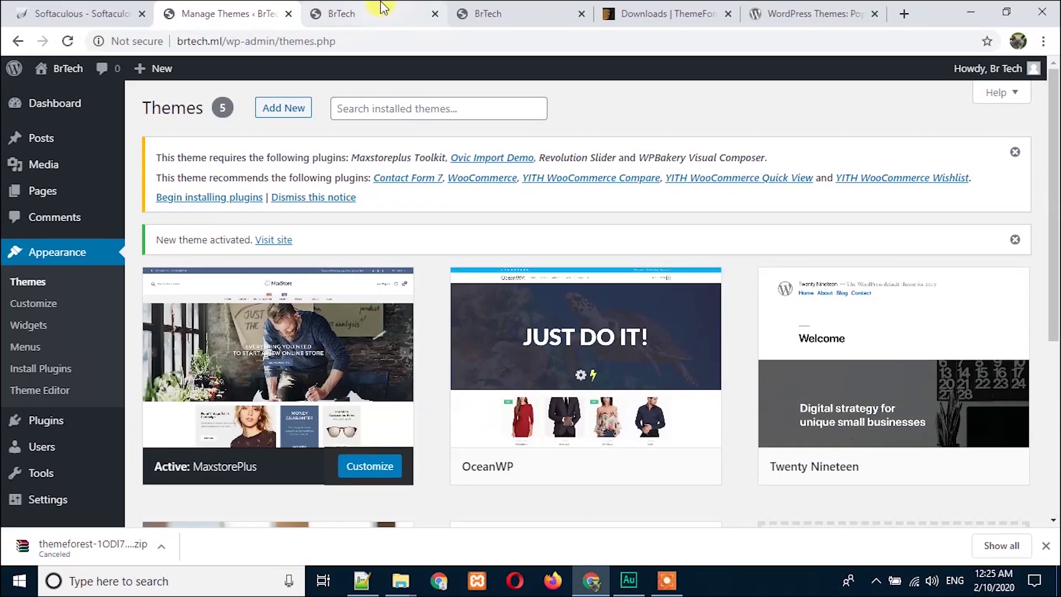
- Reload the live BrTech site and look through its front page with the MaxstorePlus theme
left_click(359, 14)
left_click(70, 41)
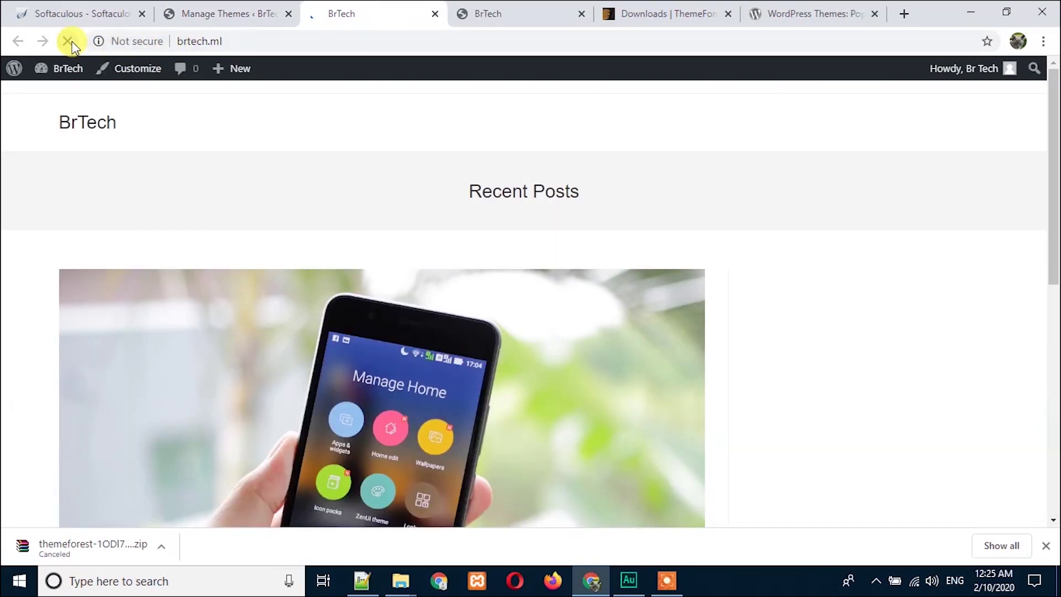
scroll(429, 248, "down", 5)
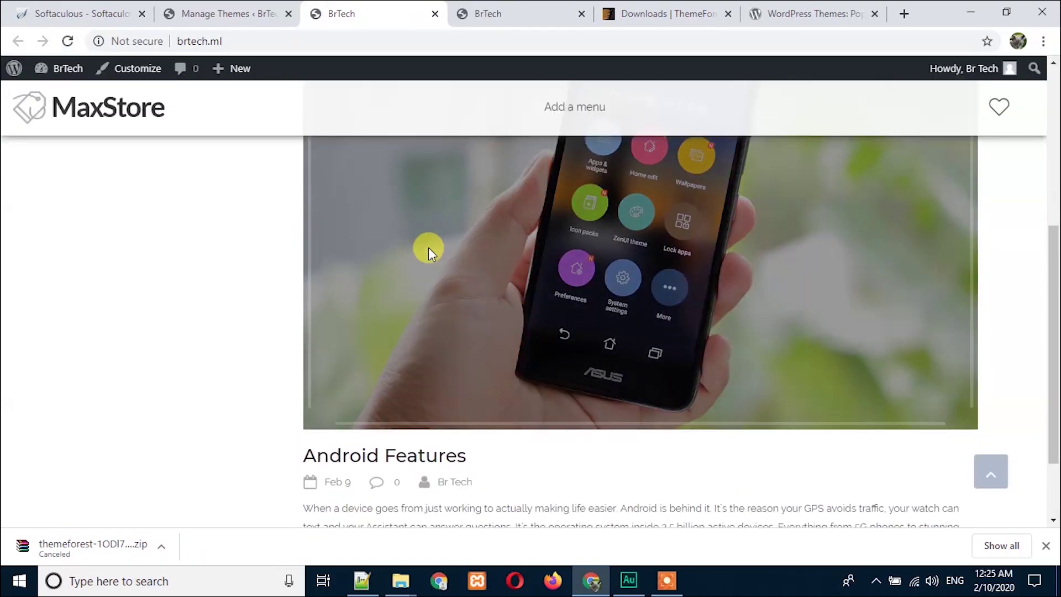
scroll(429, 249, "down", 2)
- Return to theme management and view the MaxstorePlus theme's details, dismissing the browser's download bar and closing the details
left_click(243, 13)
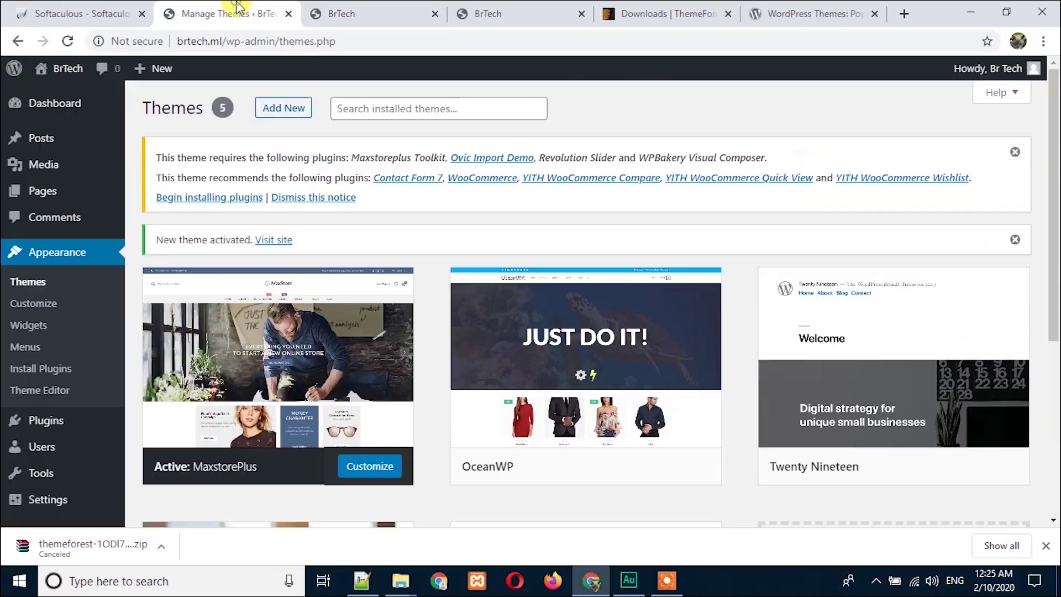
left_click(294, 206)
scroll(285, 230, "down", 1)
left_click(275, 203)
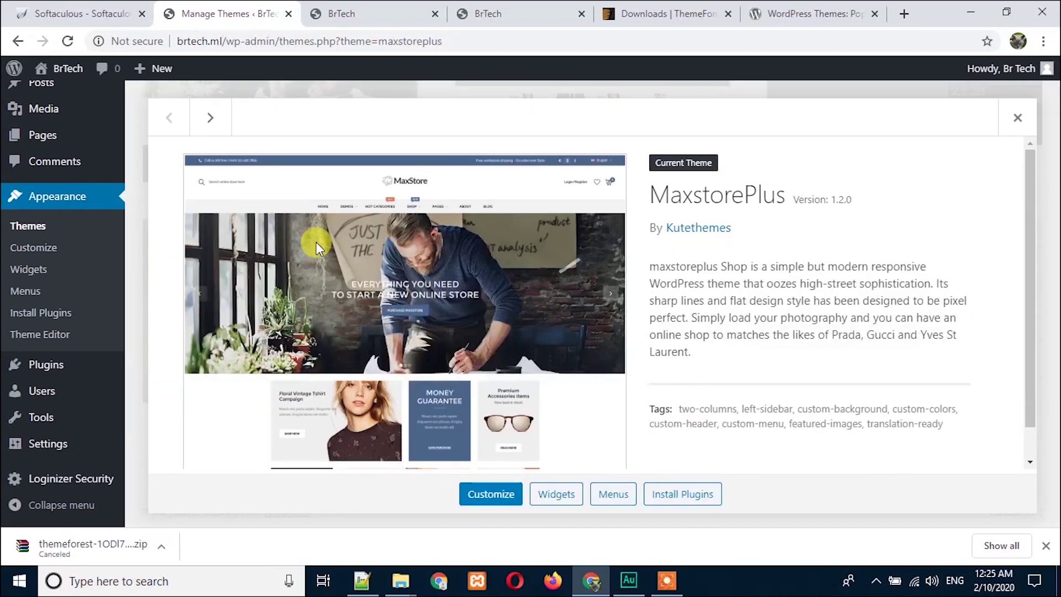
scroll(316, 242, "down", 1)
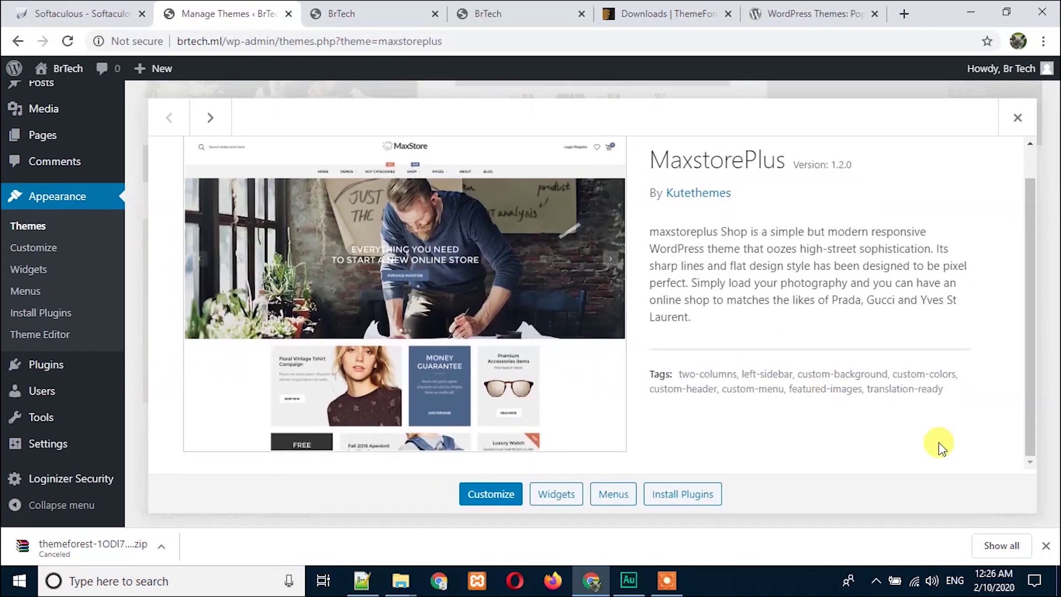
left_click(1045, 547)
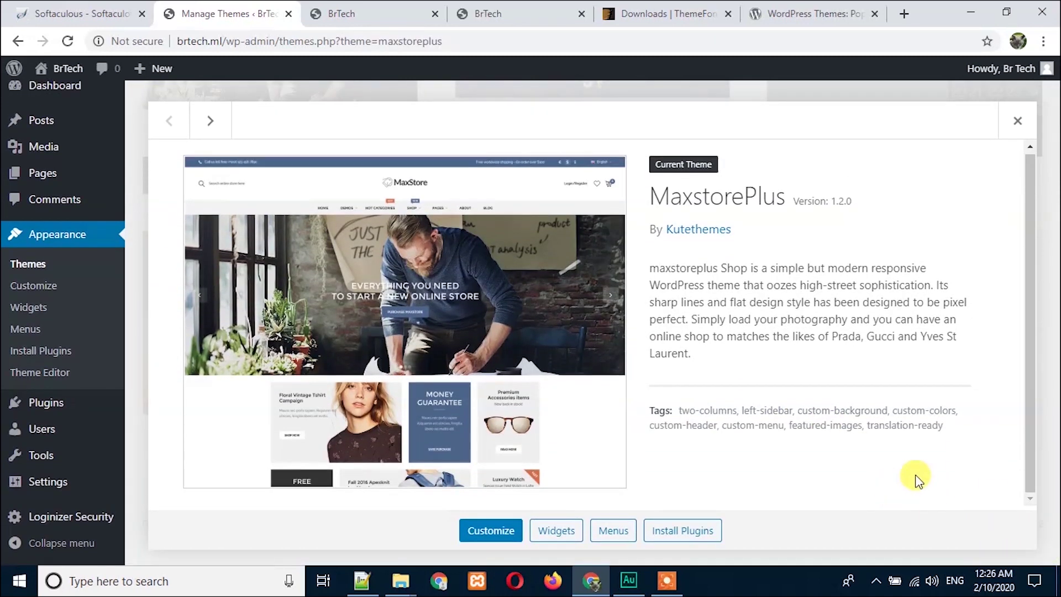
left_click(1017, 121)
- Look through the installed themes and inspect OceanWP's details, including where an inactive theme can be deleted
scroll(343, 243, "up", 4)
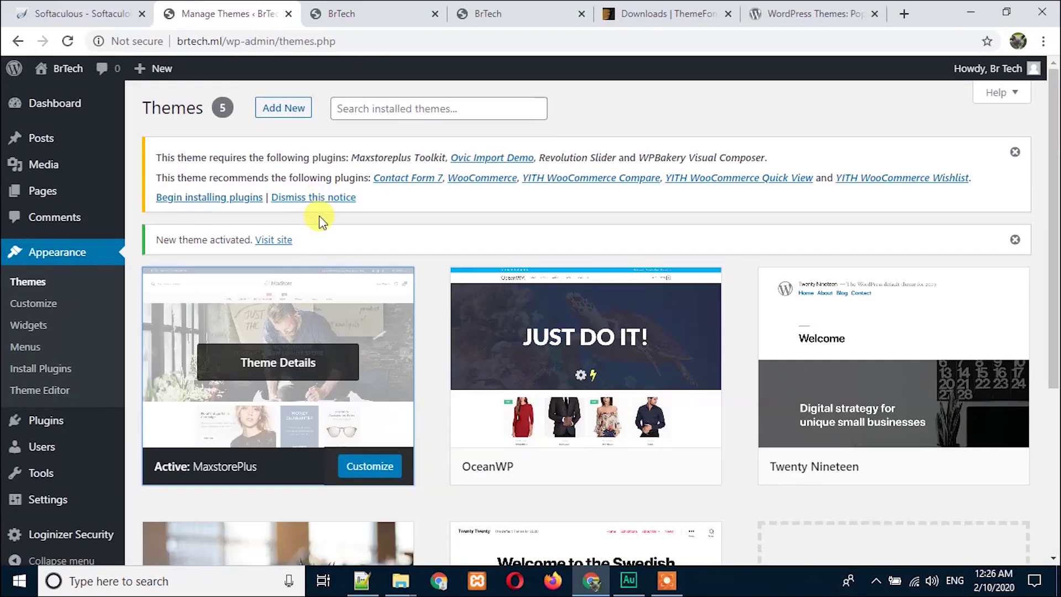
scroll(476, 254, "down", 3)
scroll(619, 376, "down", 2)
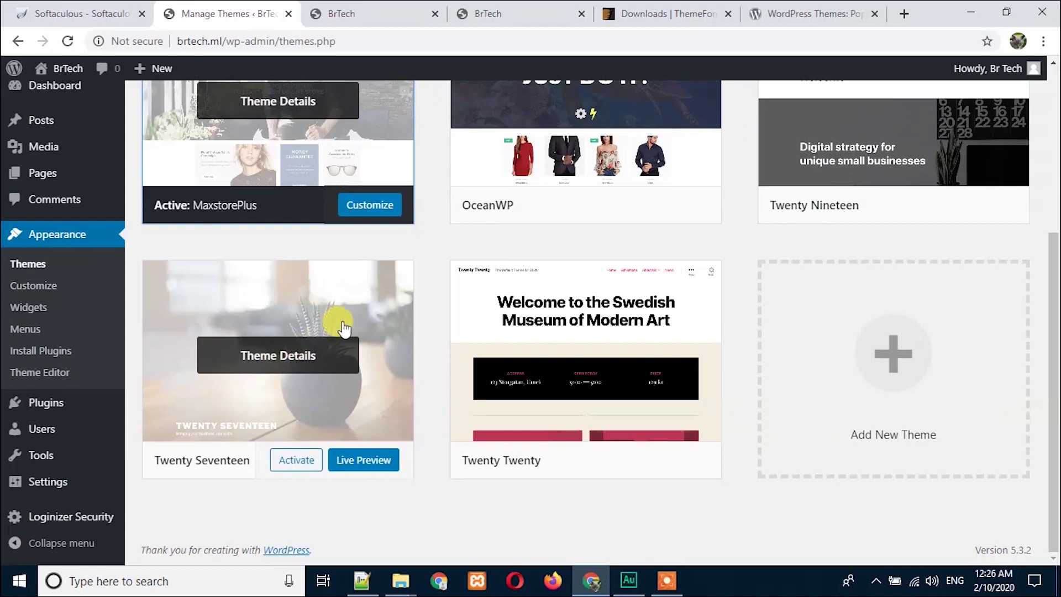
scroll(415, 327, "up", 4)
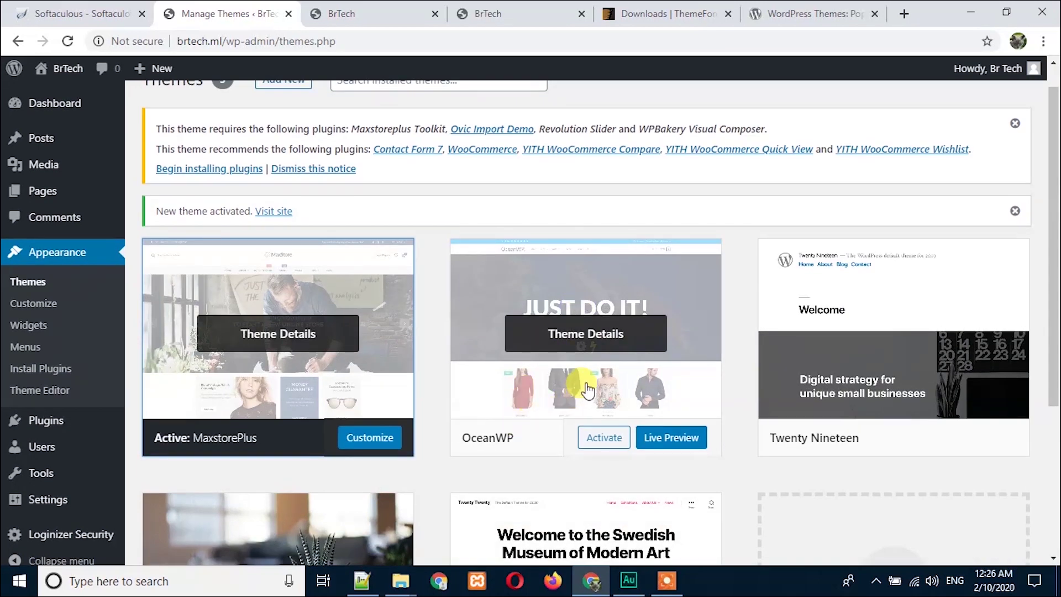
left_click(588, 335)
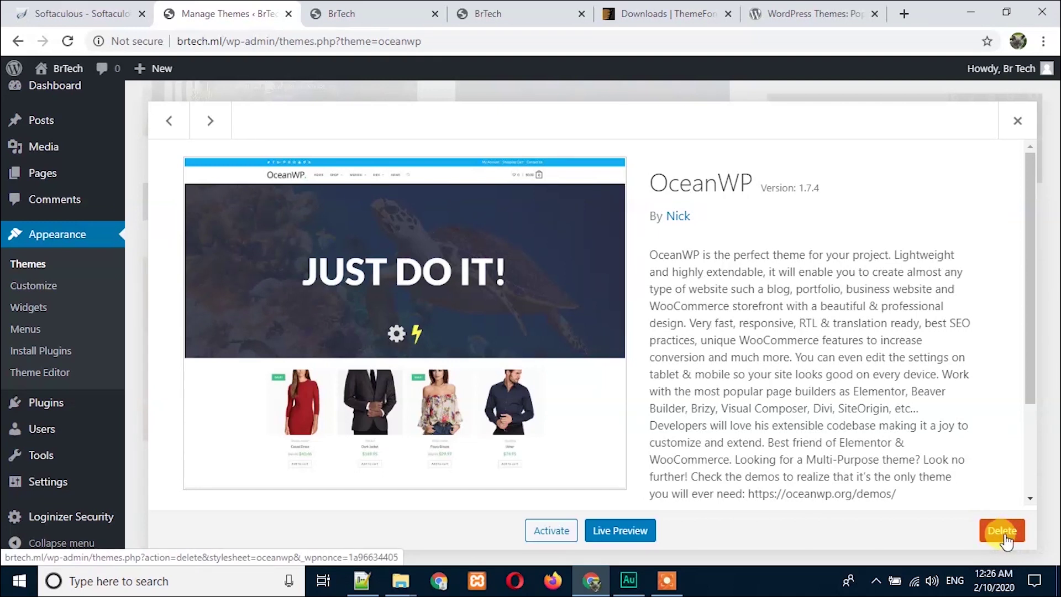
left_click(1017, 120)
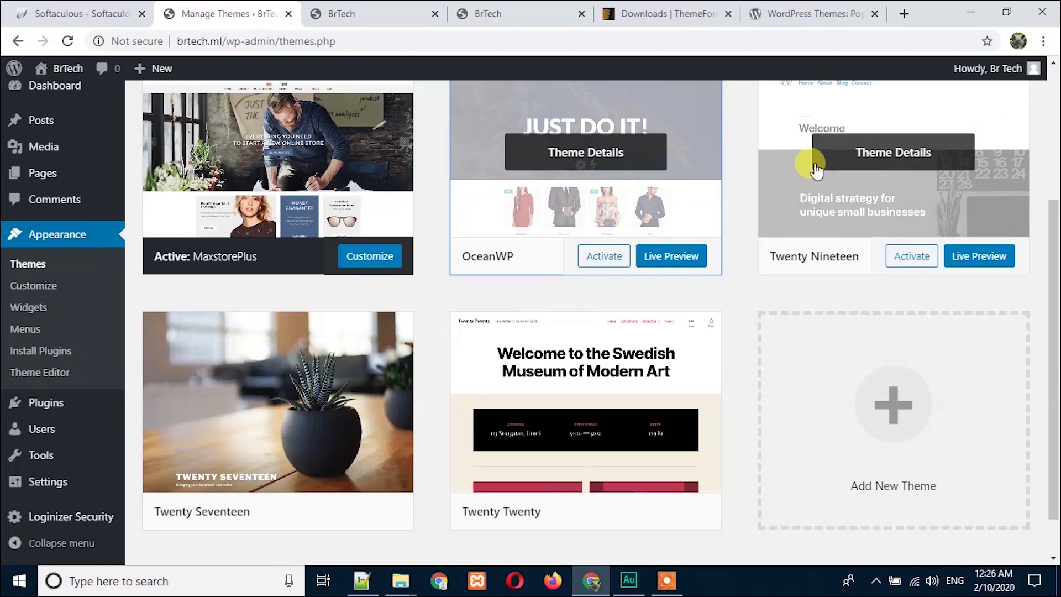
scroll(718, 221, "up", 4)
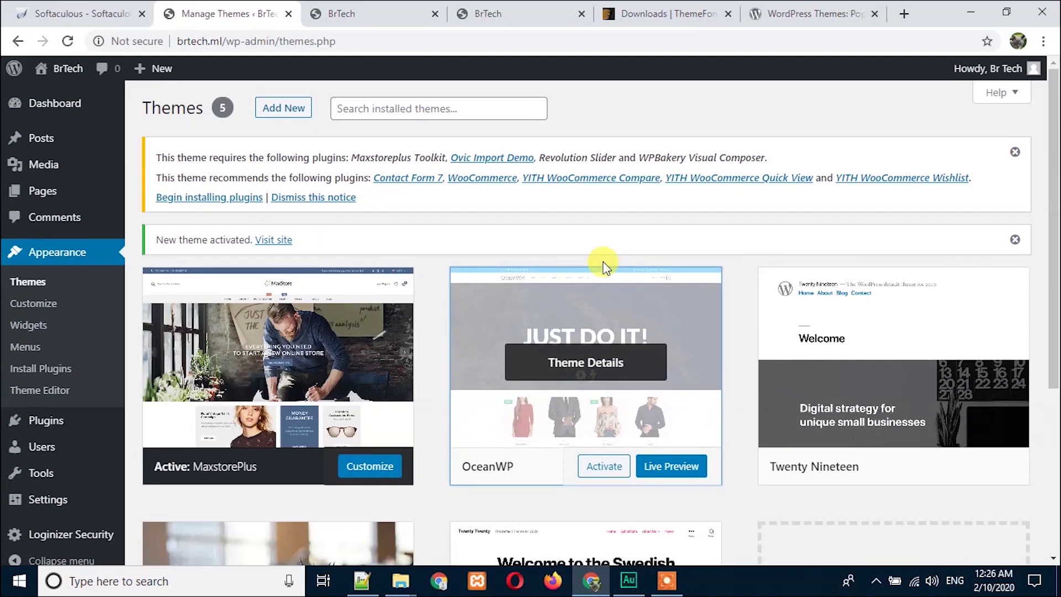
- View the customizer sections for the active MaxstorePlus theme, and return to the installed themes
scroll(602, 261, "down", 3)
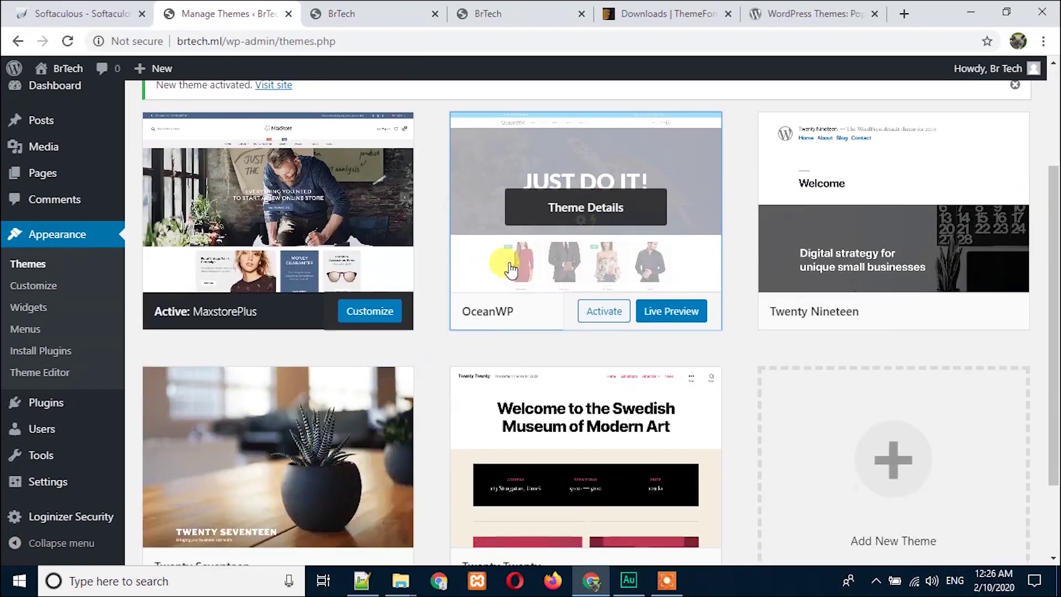
left_click(43, 287)
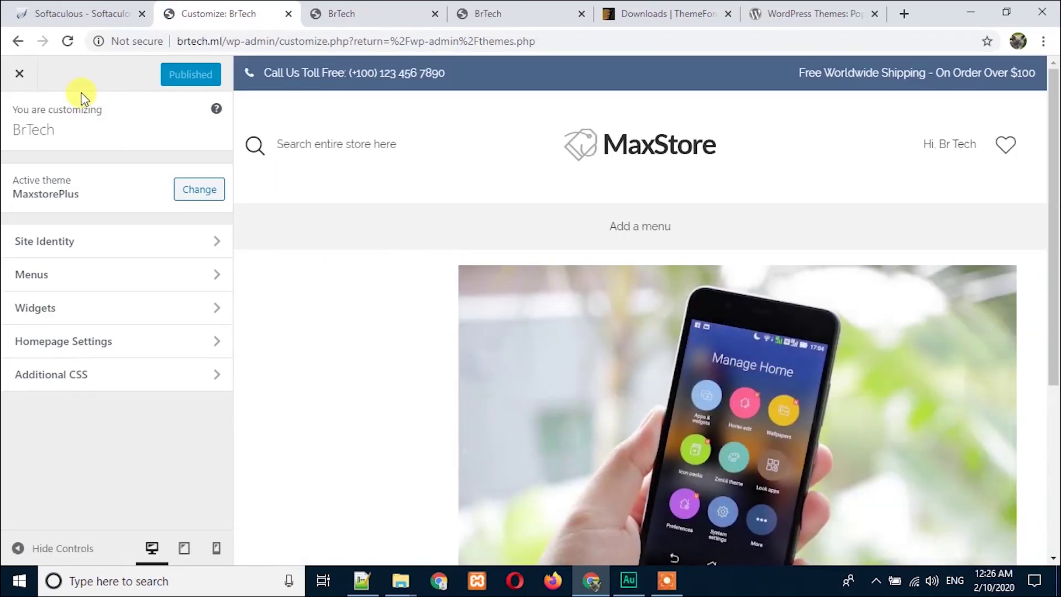
left_click(20, 74)
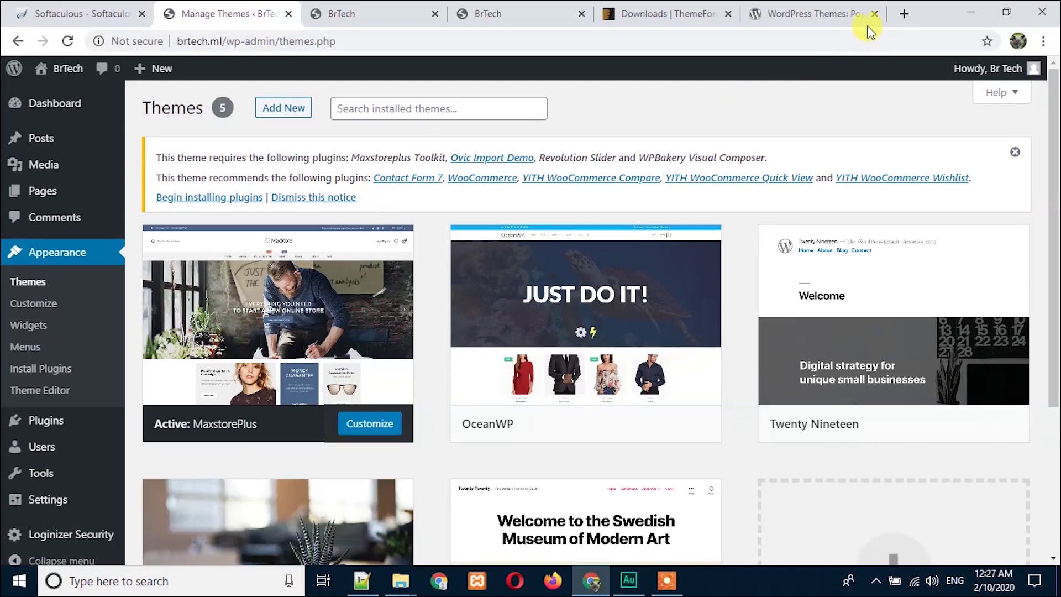
- Open the Brimi Tech YouTube channel page in a new browser tab
left_click(903, 15)
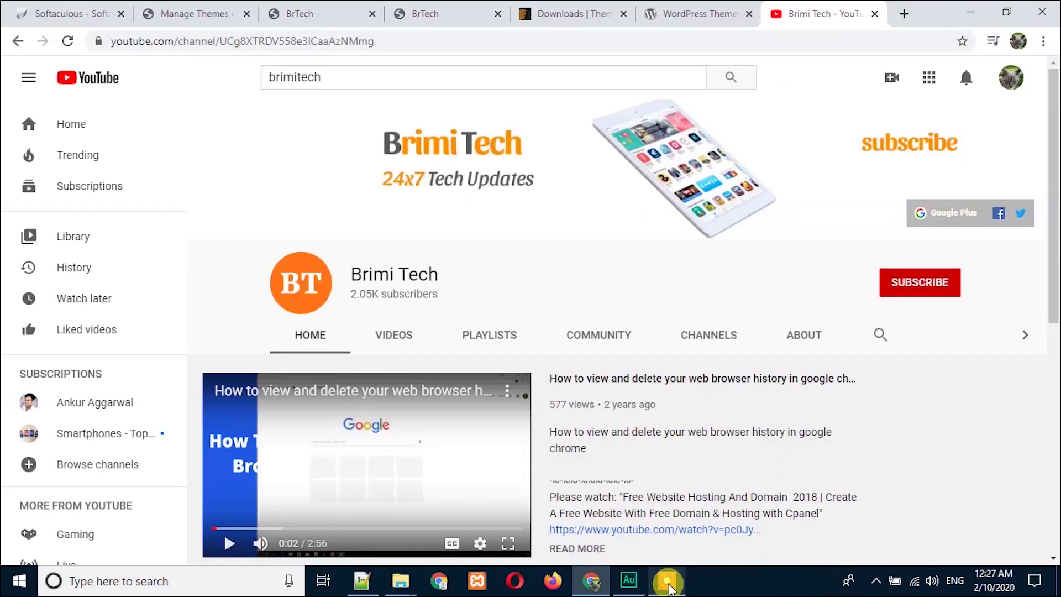
left_click(667, 581)
left_click(667, 581)
left_click(666, 582)
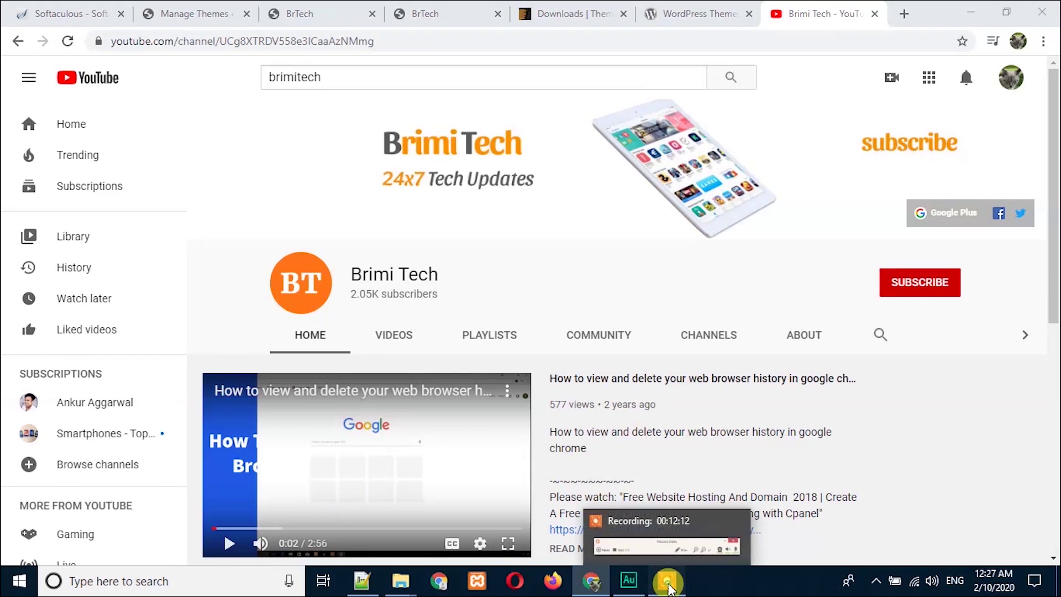
left_click(666, 581)
left_click(667, 582)
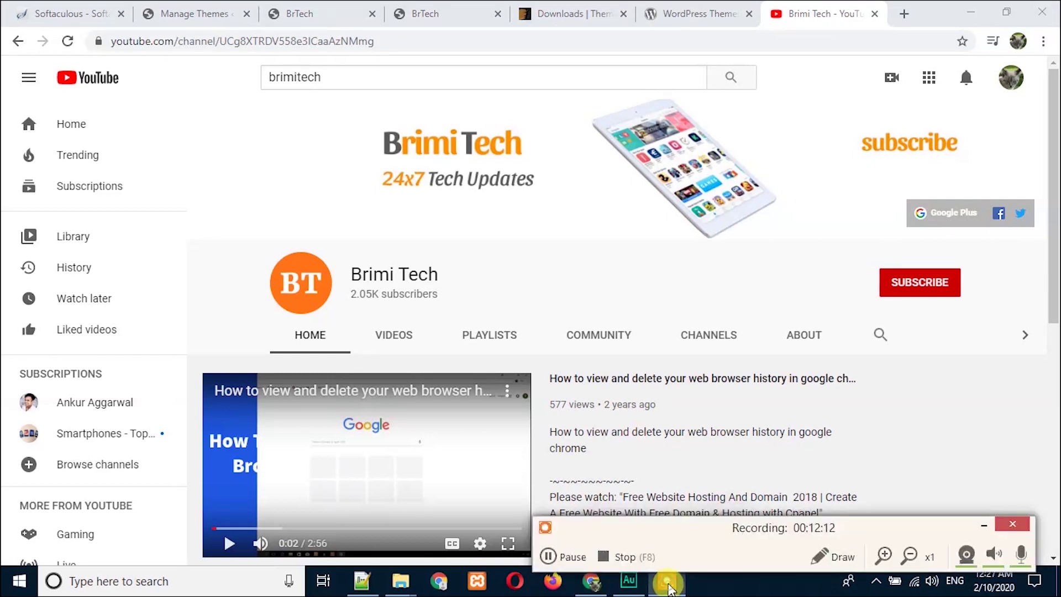
left_click(667, 581)
left_click(667, 581)
left_click(667, 581)
left_click(667, 581)
left_click(667, 582)
left_click(667, 581)
left_click(667, 582)
left_click(667, 581)
left_click(668, 583)
left_click(668, 584)
left_click(669, 584)
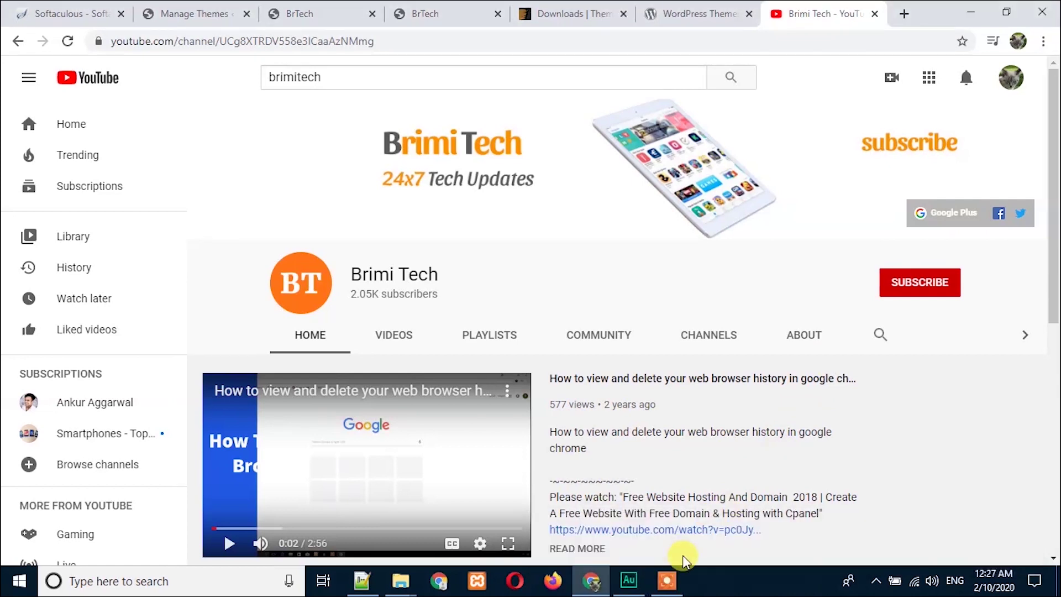
left_click(668, 585)
left_click(668, 584)
left_click(669, 585)
left_click(668, 584)
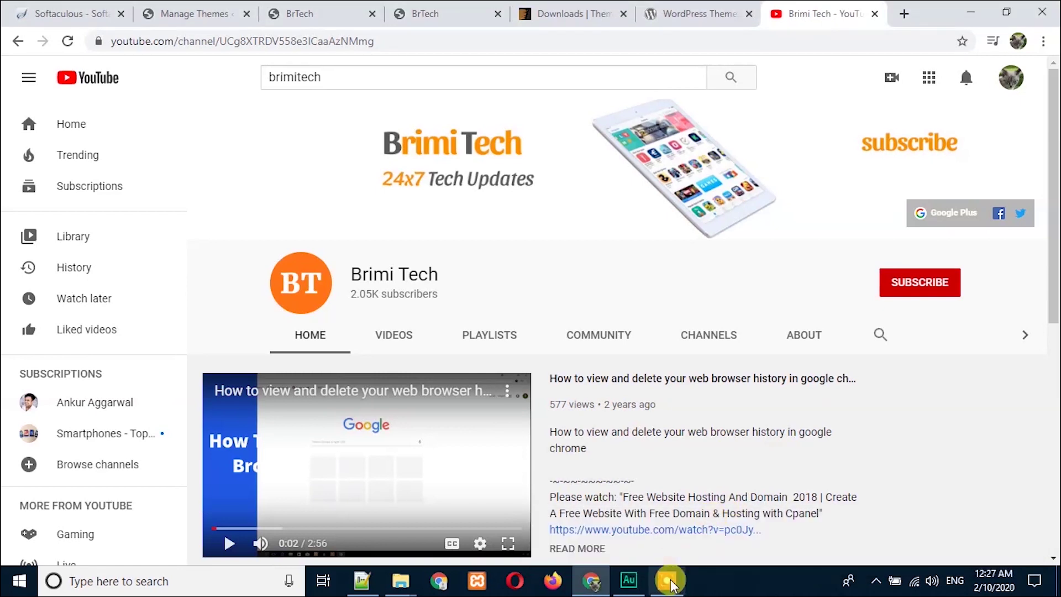
left_click(669, 585)
left_click(669, 585)
left_click(669, 585)
left_click(669, 587)
left_click(669, 585)
left_click(669, 587)
left_click(669, 587)
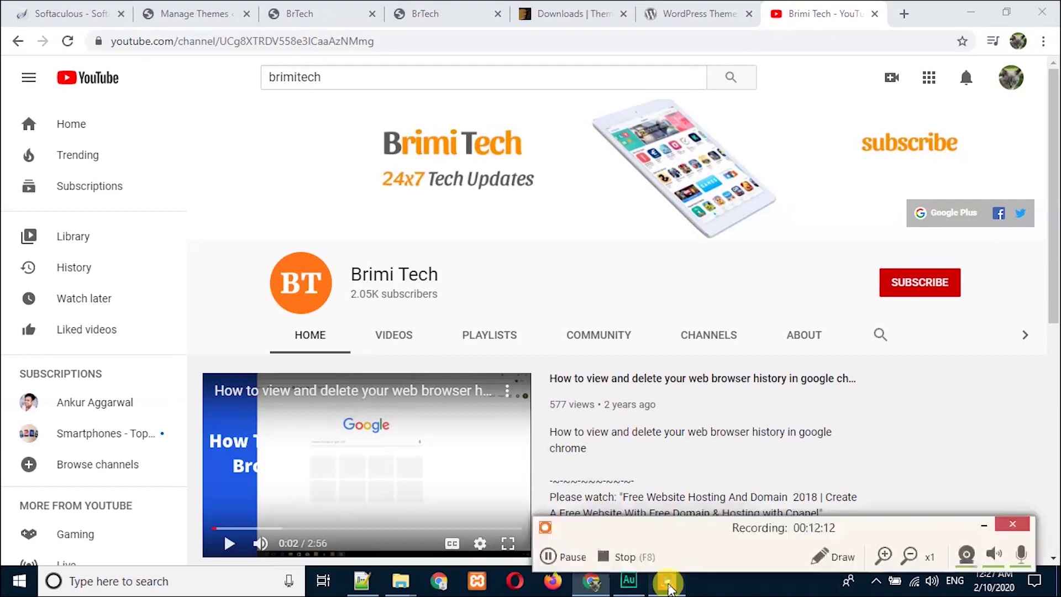
left_click(669, 586)
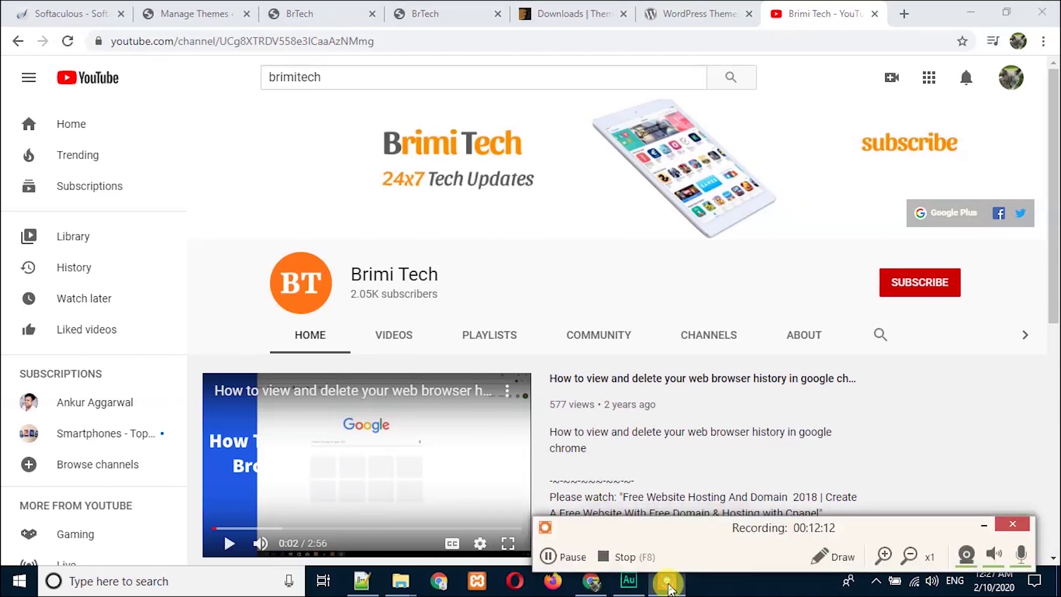
left_click(672, 583)
left_click(669, 587)
left_click(669, 586)
left_click(669, 587)
left_click(669, 587)
left_click(669, 587)
left_click(669, 587)
left_click(669, 586)
left_click(669, 587)
left_click(669, 587)
left_click(669, 586)
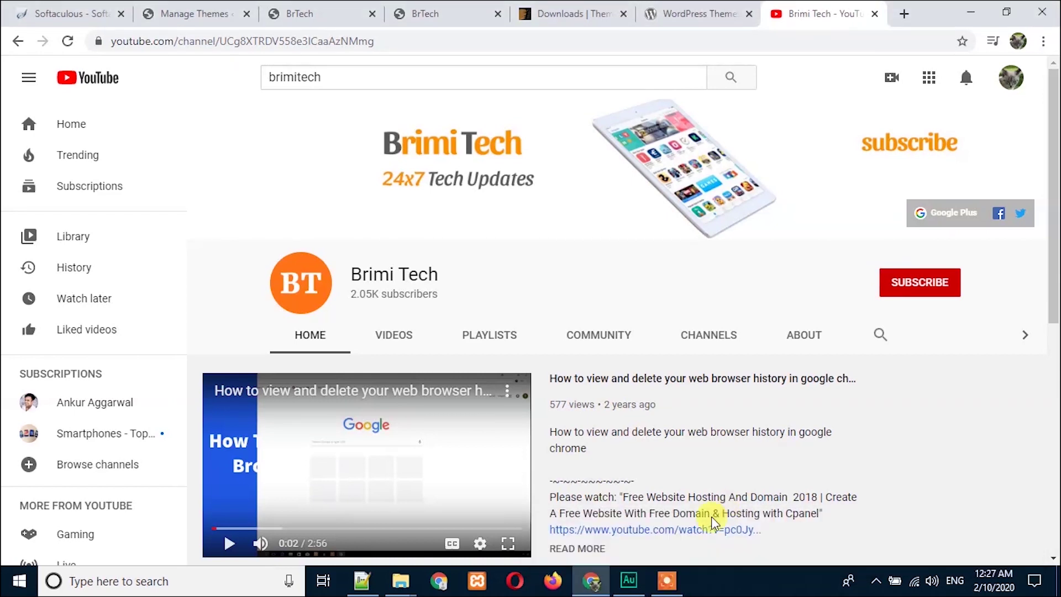
left_click(669, 587)
left_click(669, 587)
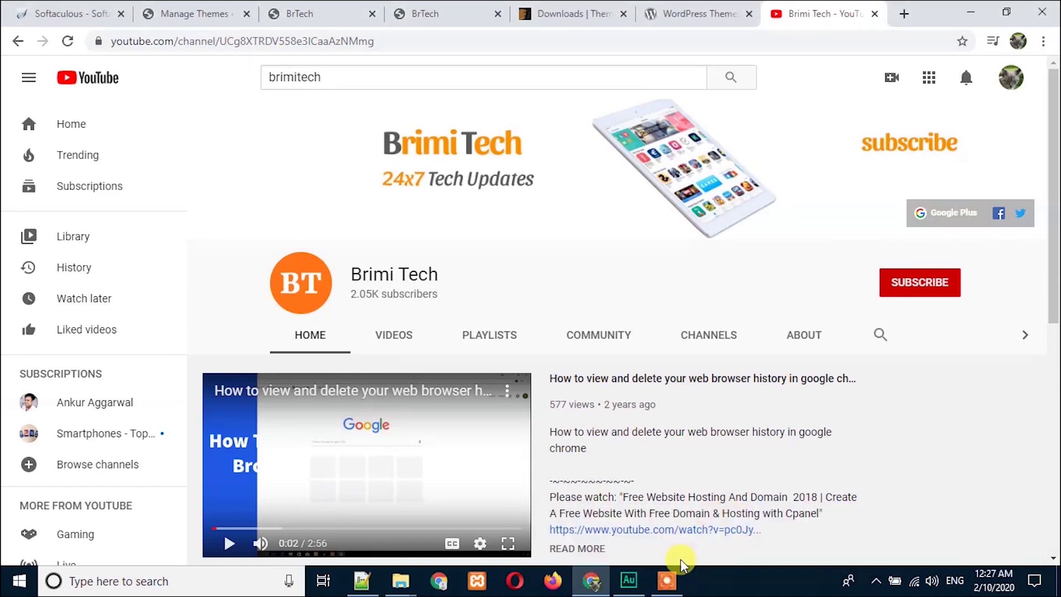
left_click(669, 586)
left_click(669, 586)
left_click(669, 586)
left_click(669, 587)
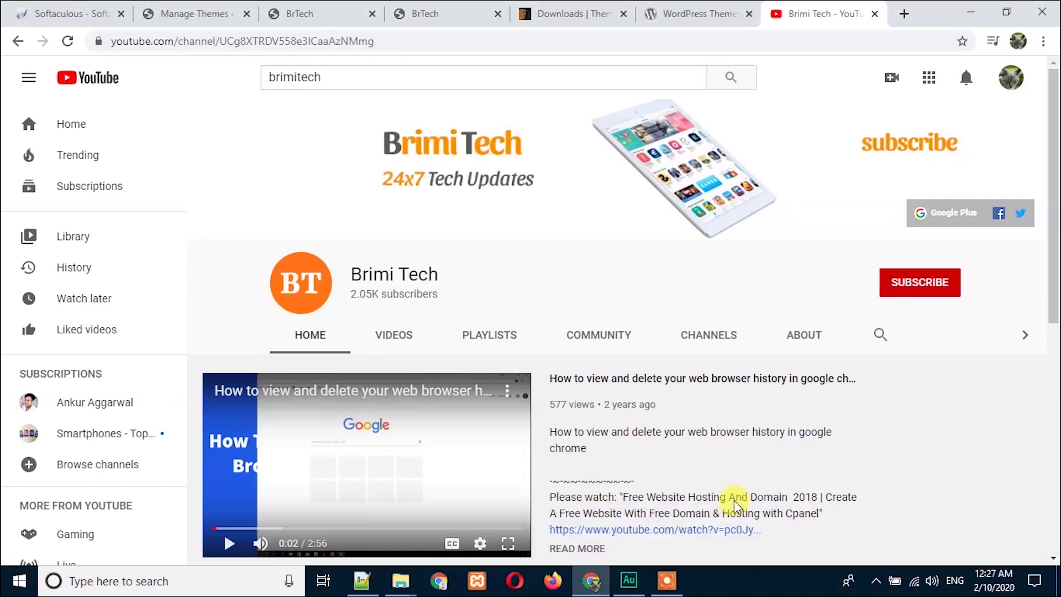
left_click(669, 587)
left_click(669, 587)
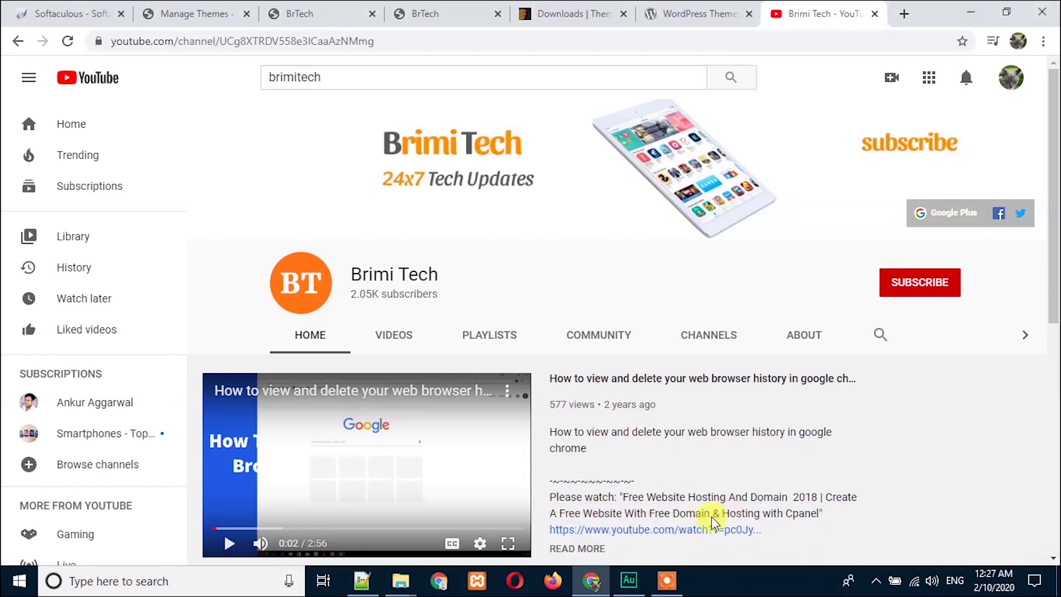
left_click(669, 587)
left_click(669, 587)
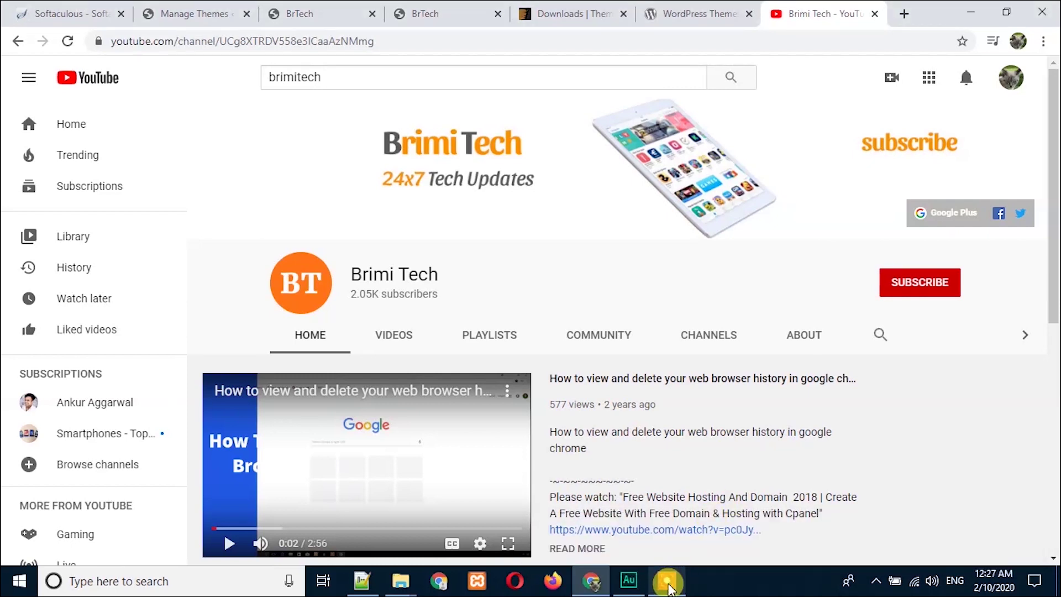